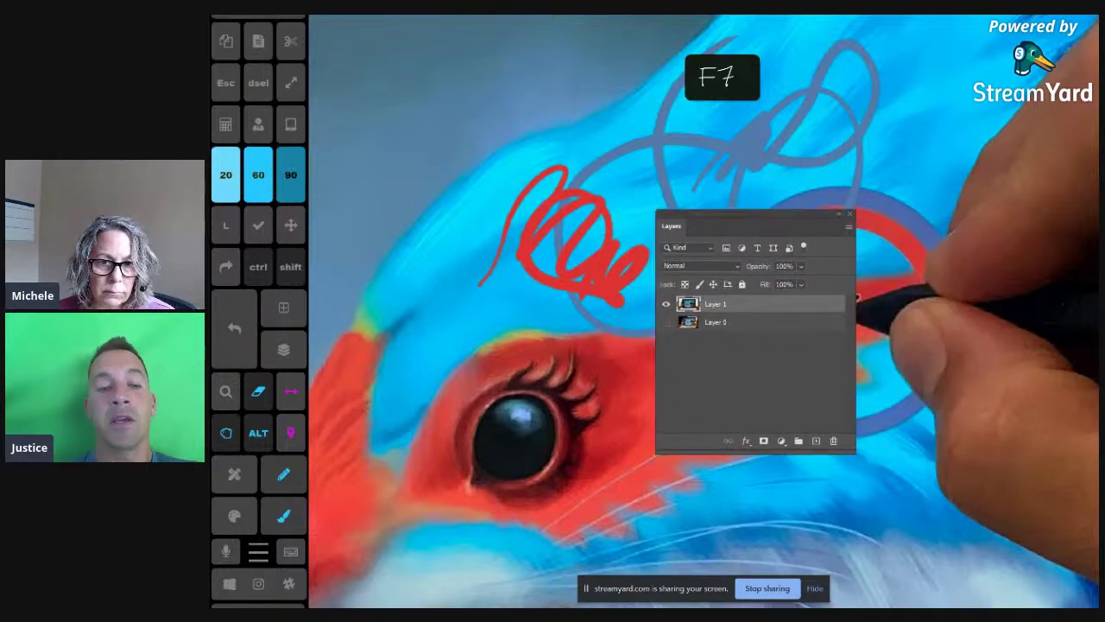
# Toggle the visibility of the floating Layers panel over the painting, leaving it hidden
pyautogui.press('F7')
pyautogui.press('F3')
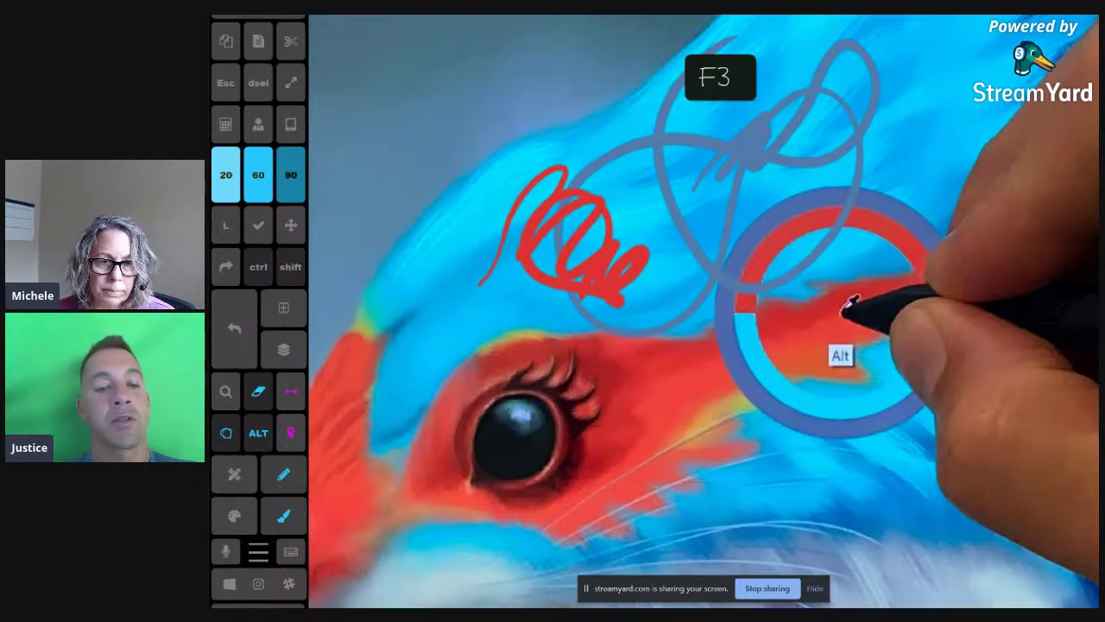
pyautogui.press('F4')
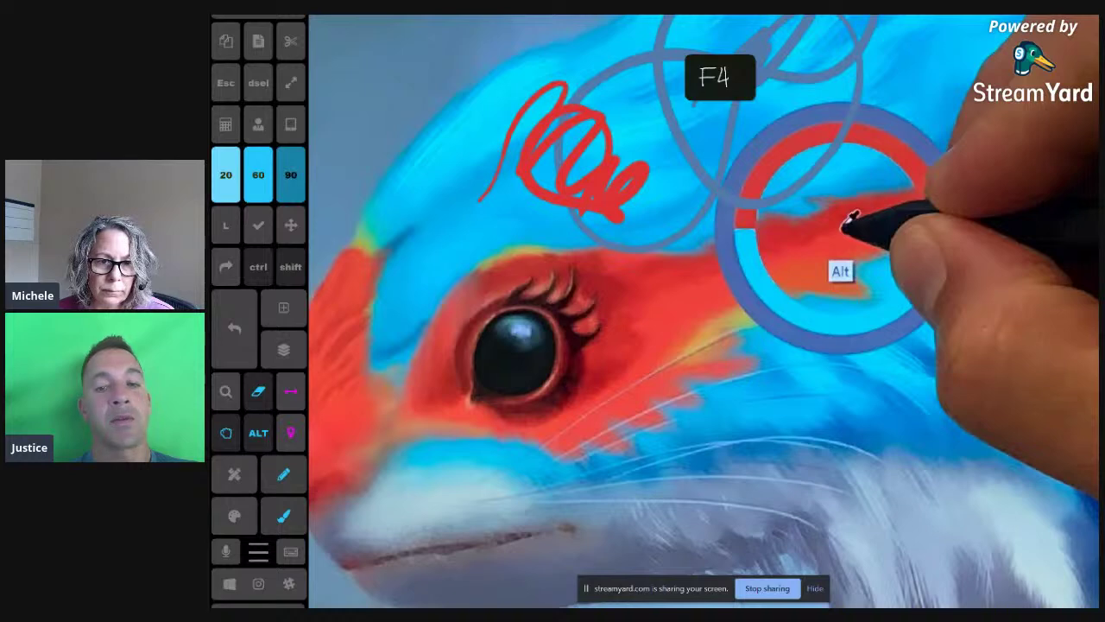
pyautogui.press('F3')
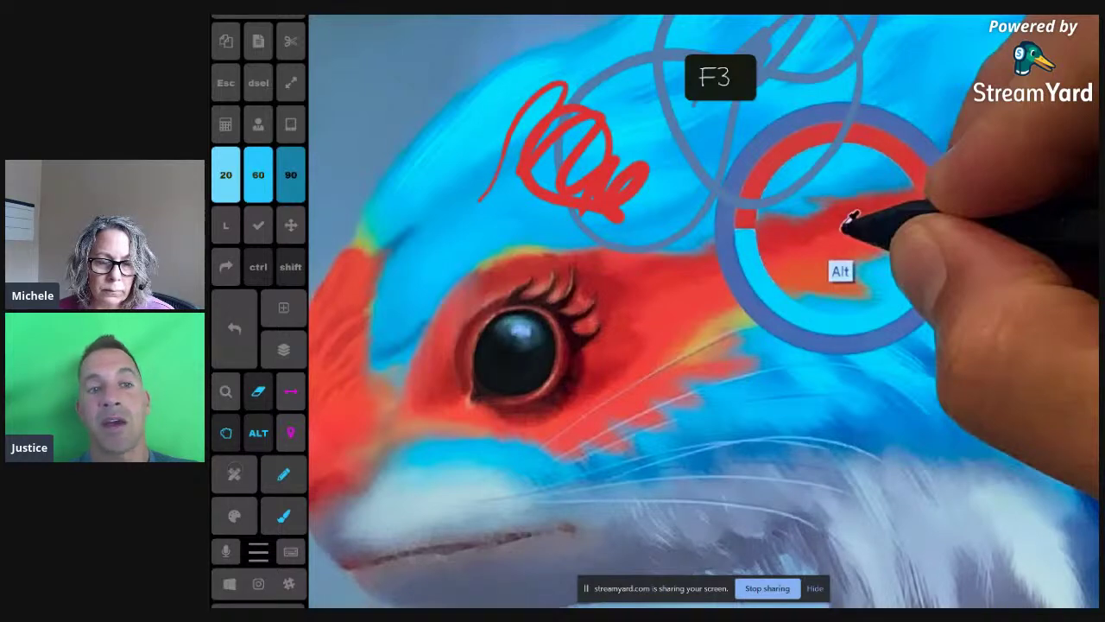
pyautogui.moveTo(853, 223); pyautogui.dragTo(827, 246)
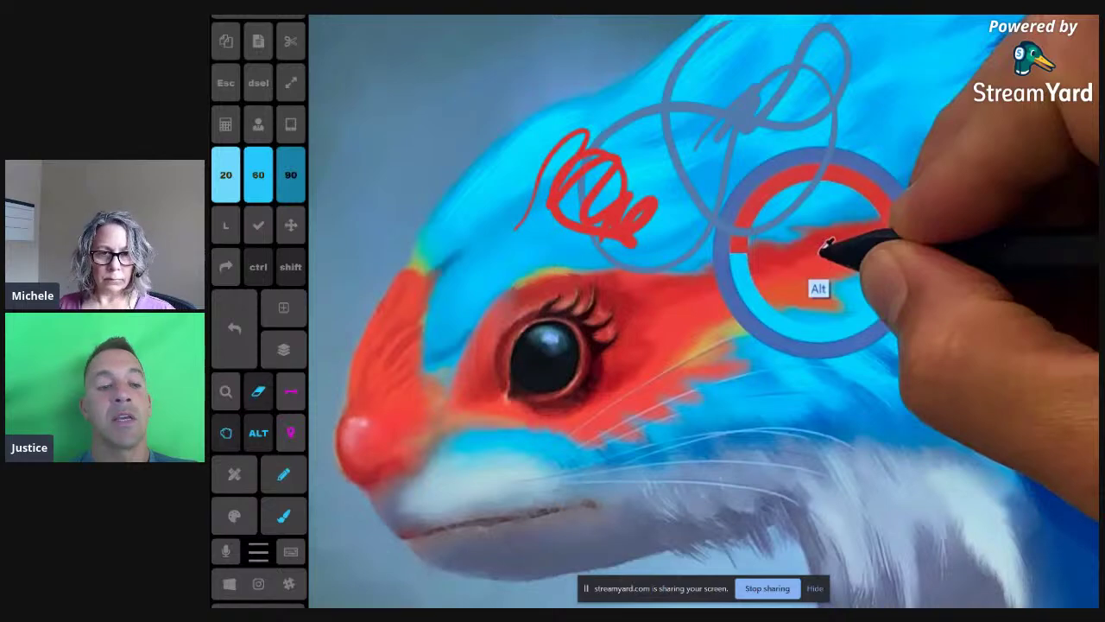
pyautogui.press('F7')
pyautogui.press('F7')
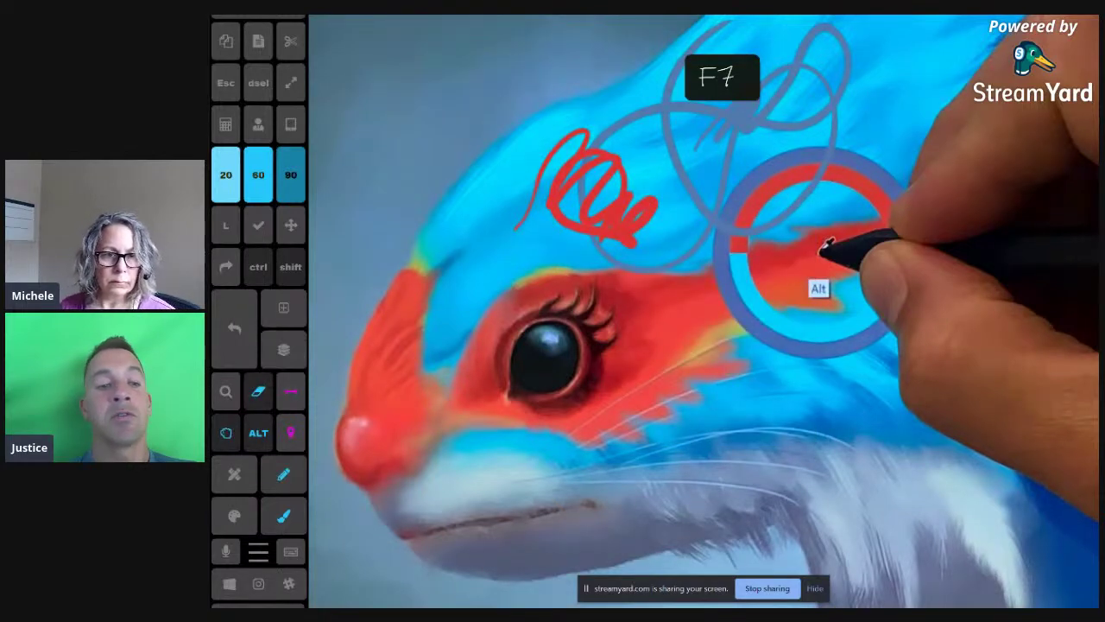
pyautogui.press('F7')
pyautogui.press('F7')
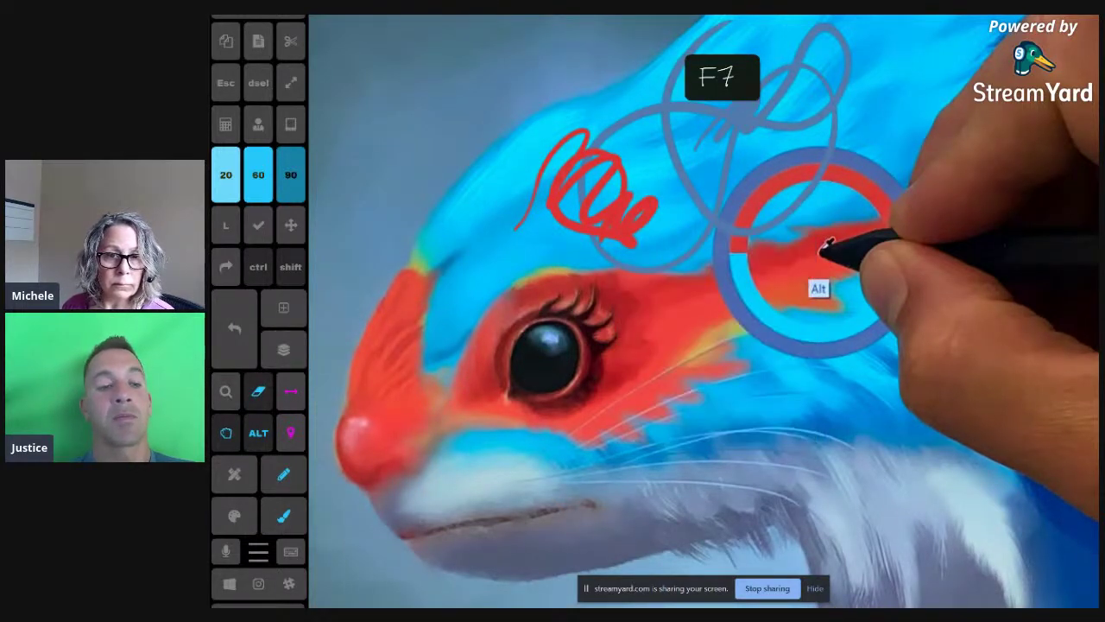
# Try to draw a small frame beside the eyelashes with the Frame tool
pyautogui.hotkey('alt', 'shift')
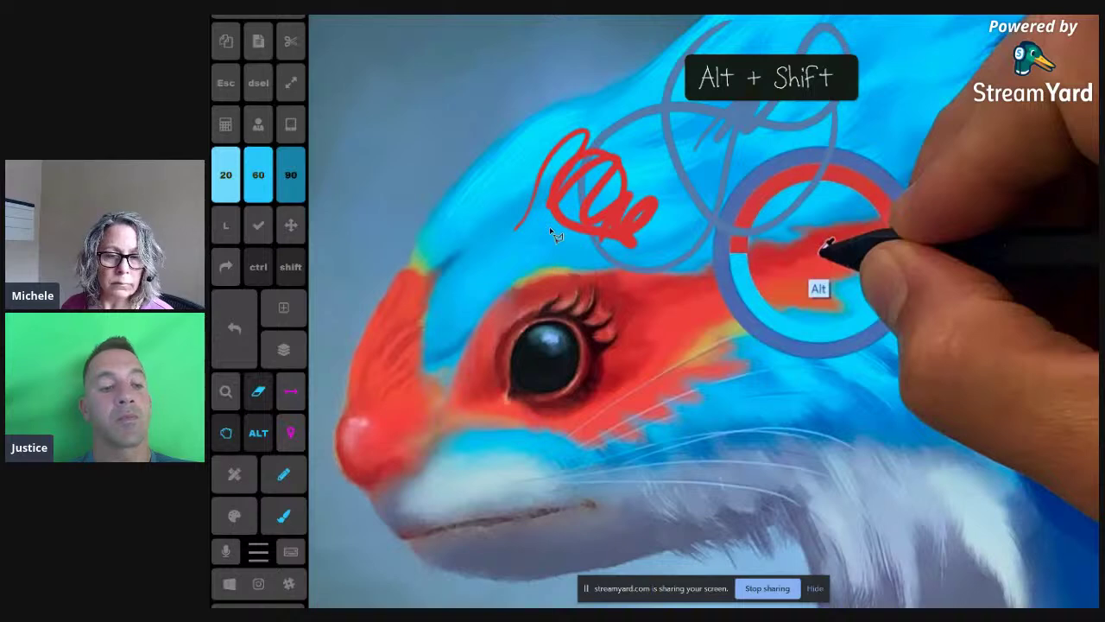
pyautogui.press('k')
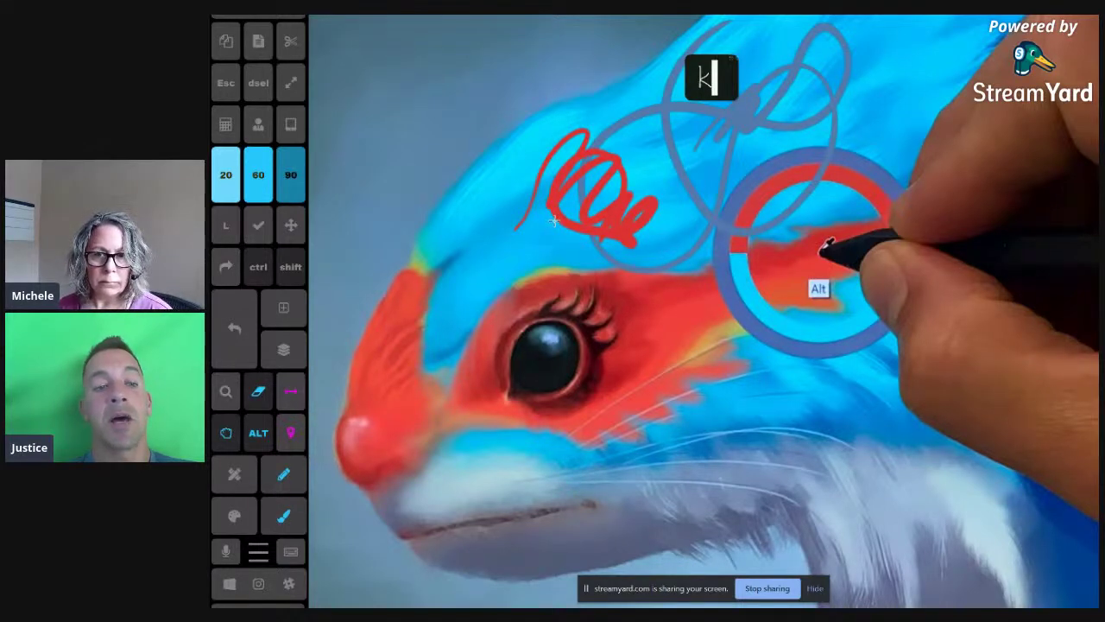
pyautogui.press('k')
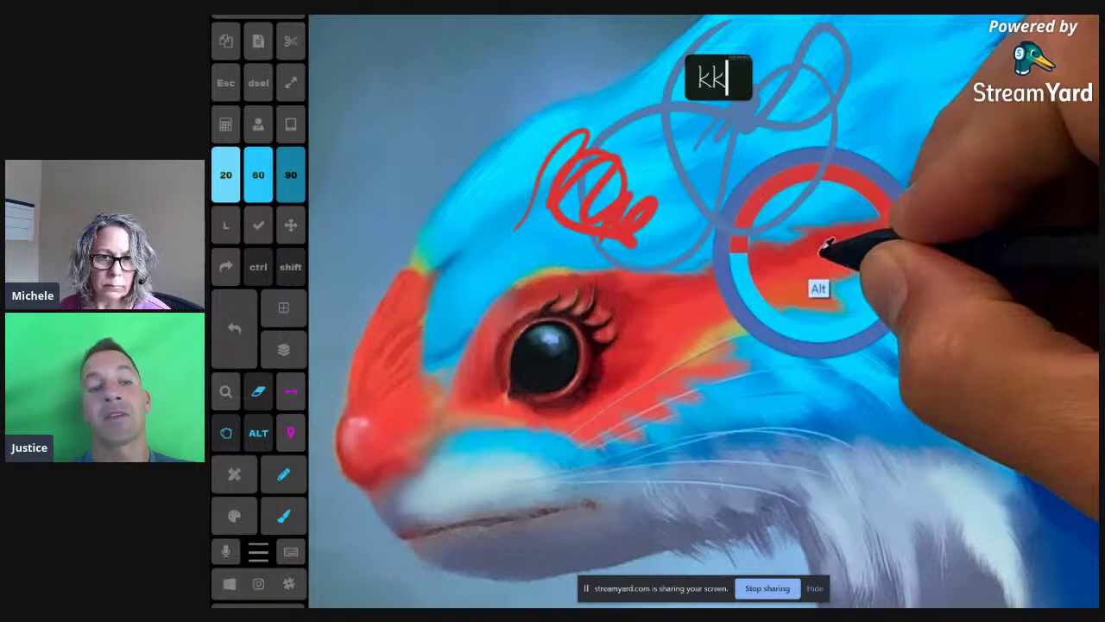
pyautogui.press('k')
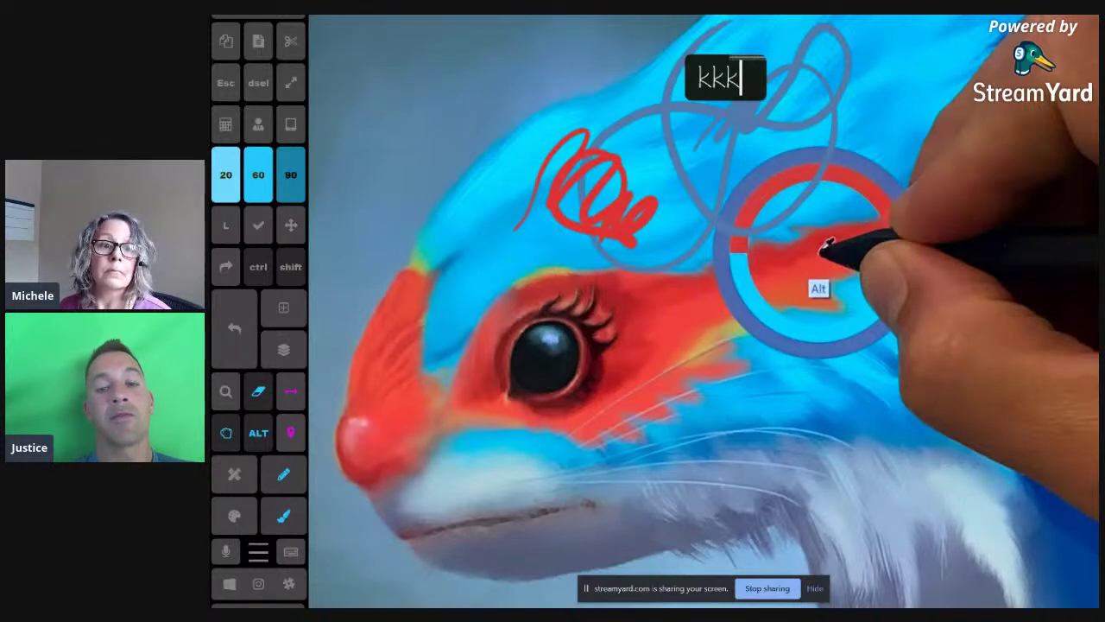
pyautogui.press('k')
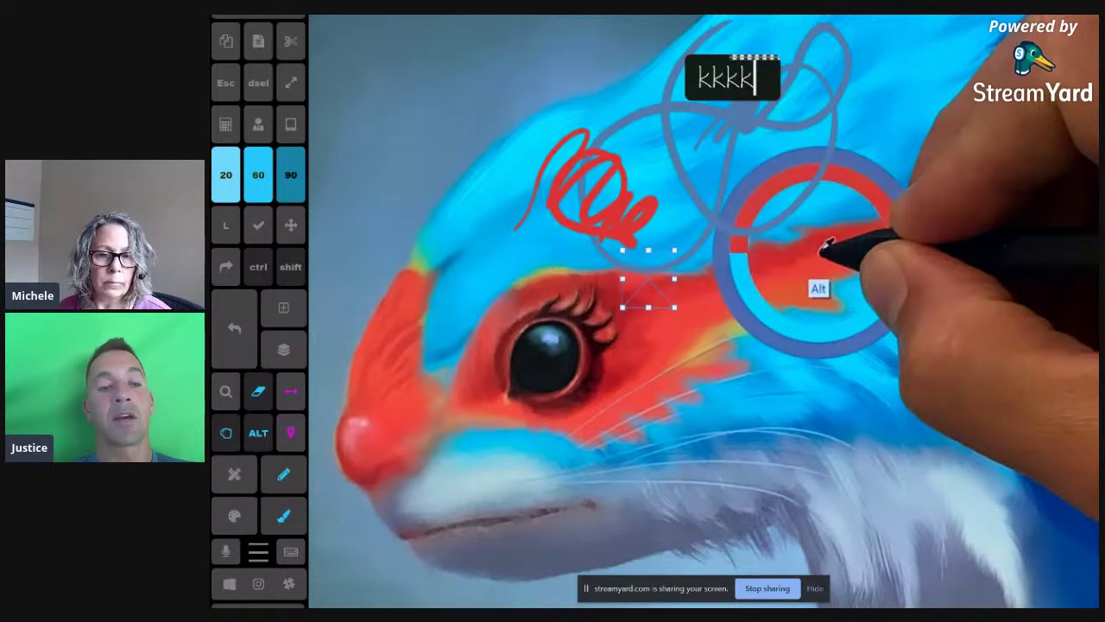
pyautogui.hotkey('ctrl', 'z')
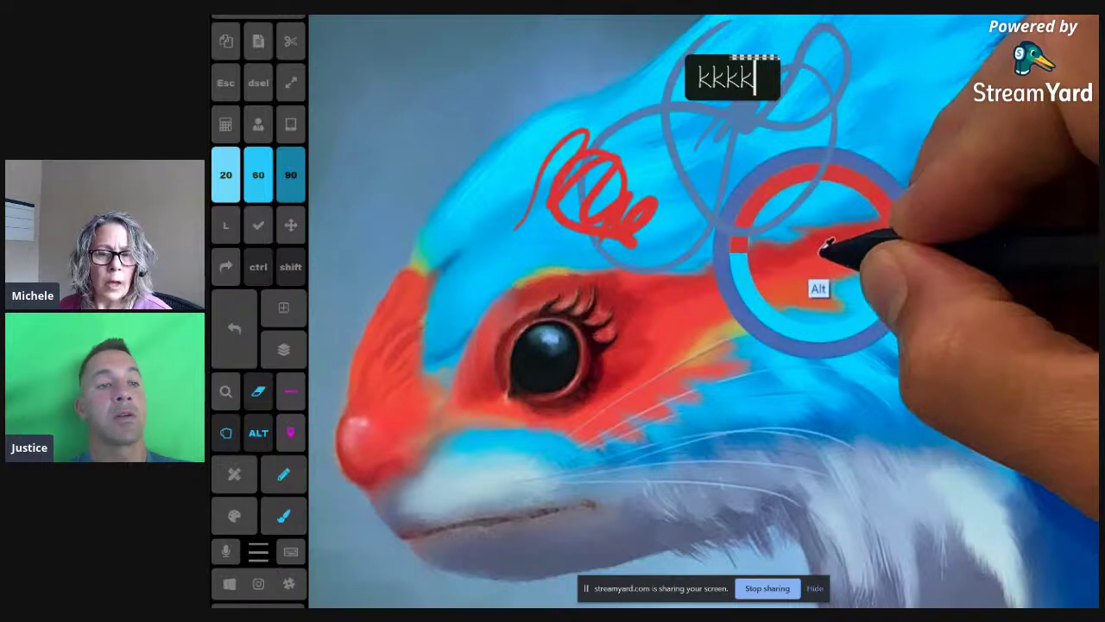
# Return to the standard screen mode and switch the workspace to Essentials (Default)
pyautogui.press('f')
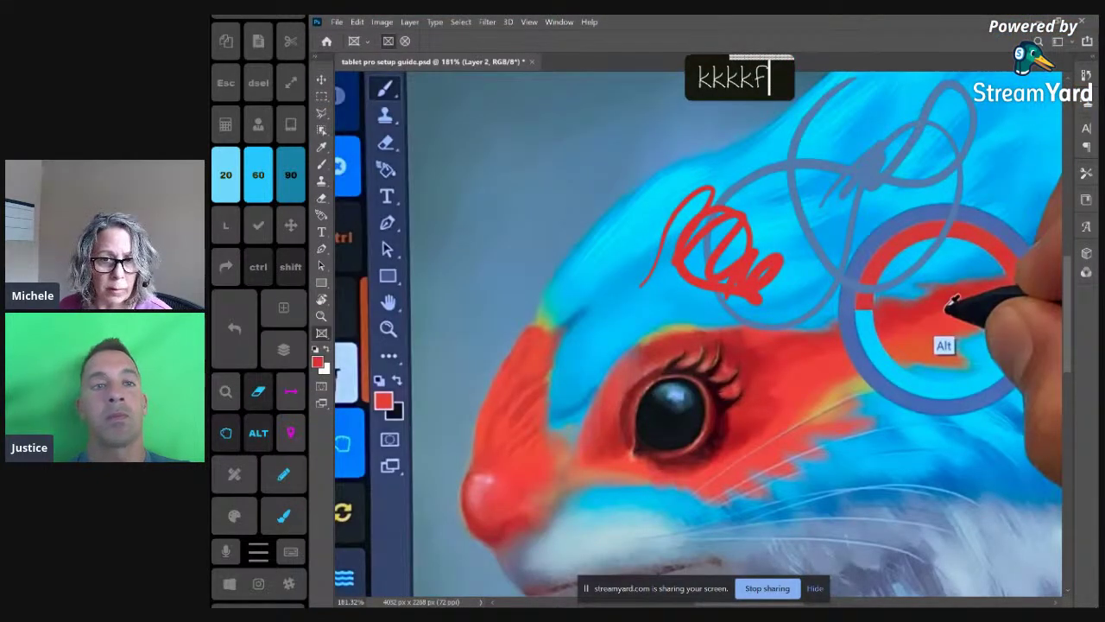
pyautogui.click(528, 22)
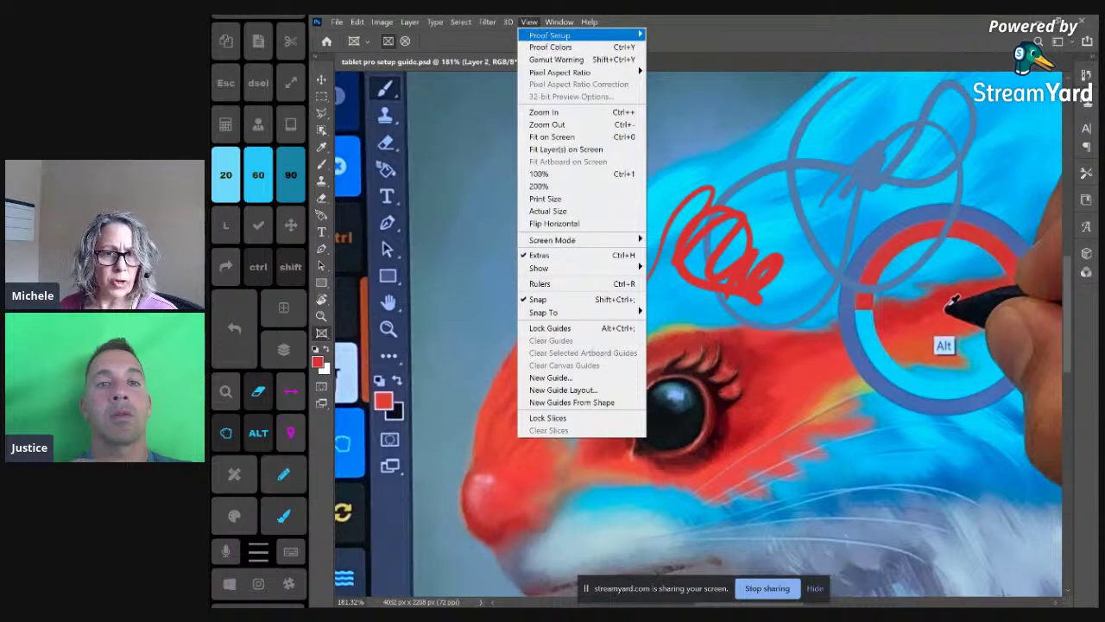
pyautogui.moveTo(559, 21)
pyautogui.moveTo(604, 47)
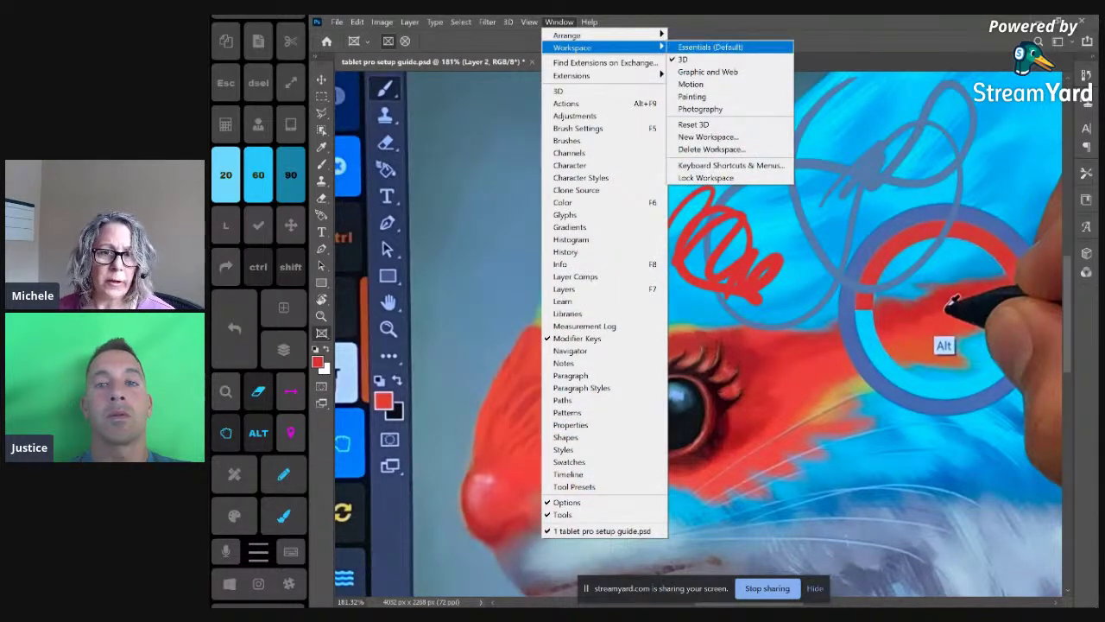
pyautogui.click(686, 59)
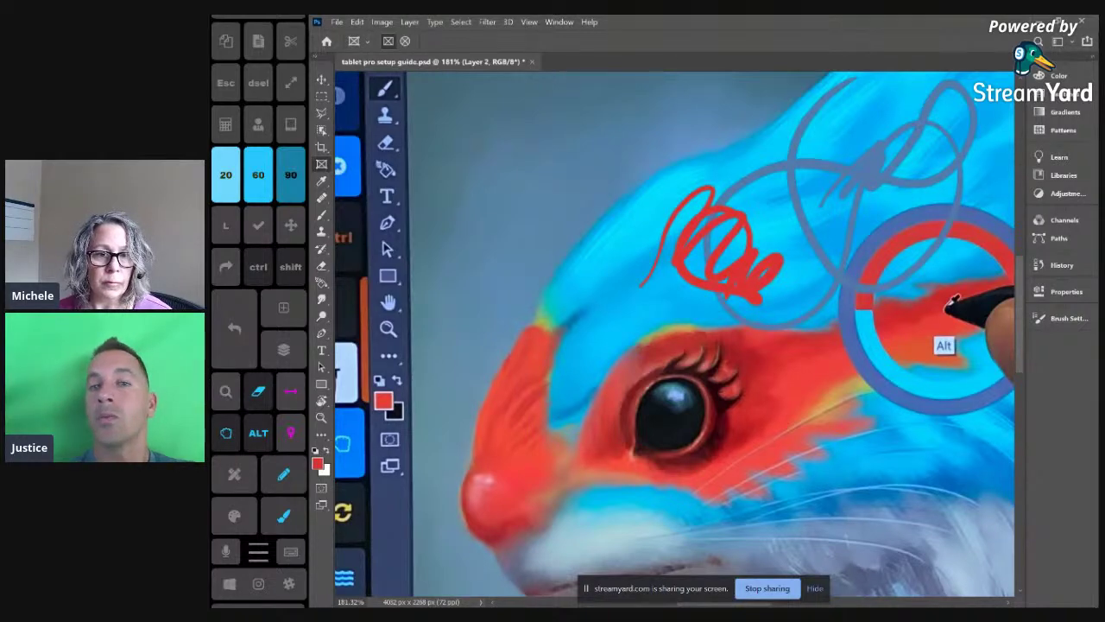
# Switch the workspace to the Painting preset
pyautogui.click(559, 22)
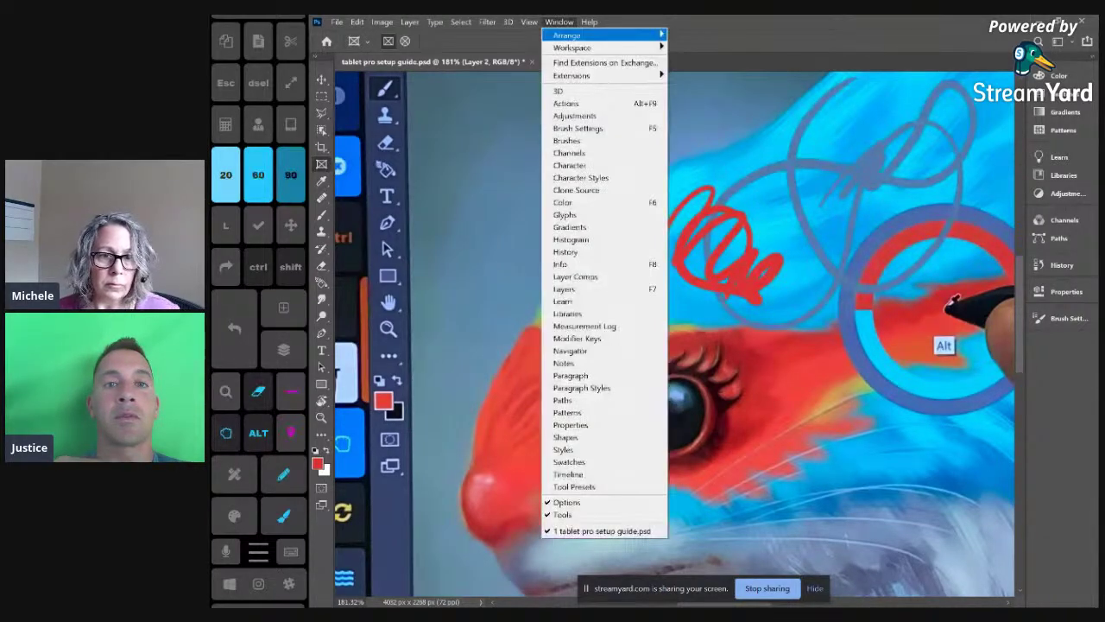
pyautogui.moveTo(571, 48)
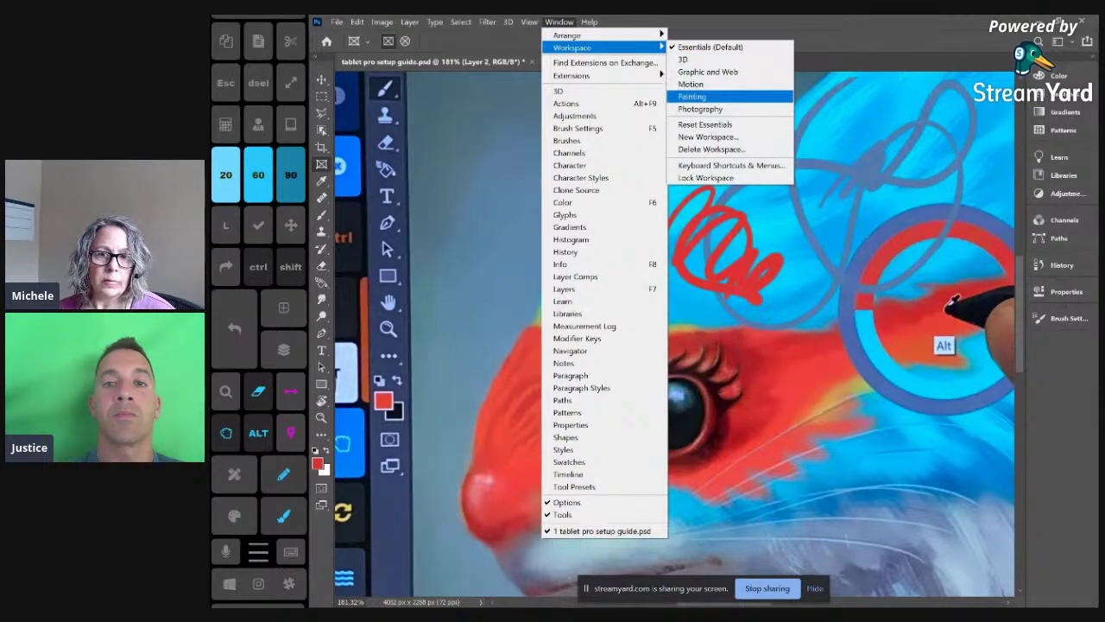
pyautogui.click(692, 96)
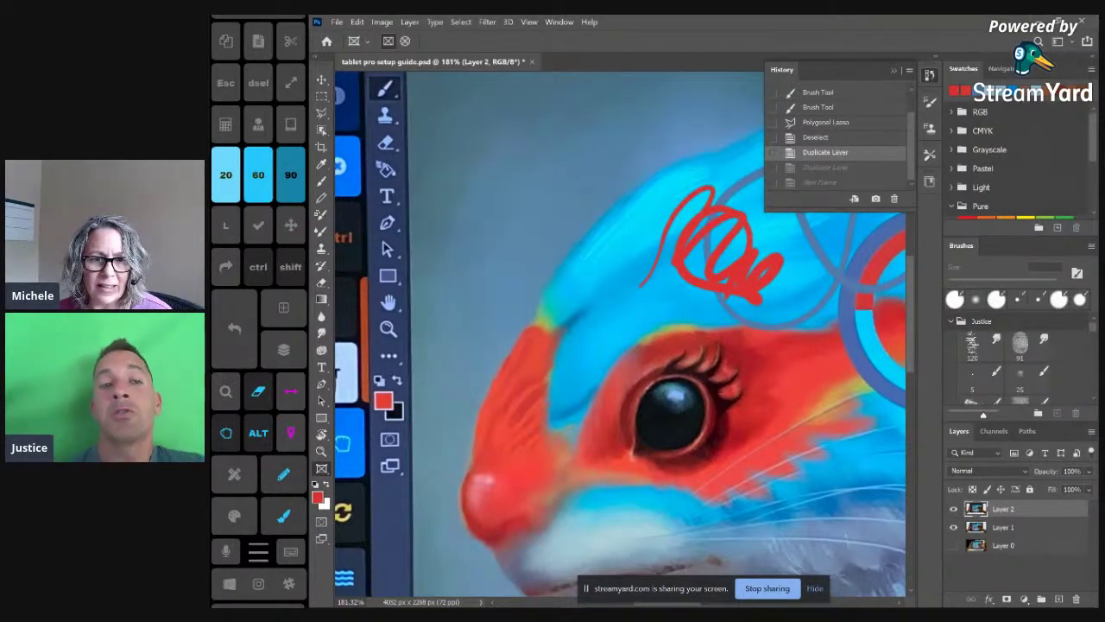
# Close the Tablet Pro artist pad beside the canvas
pyautogui.click(258, 550)
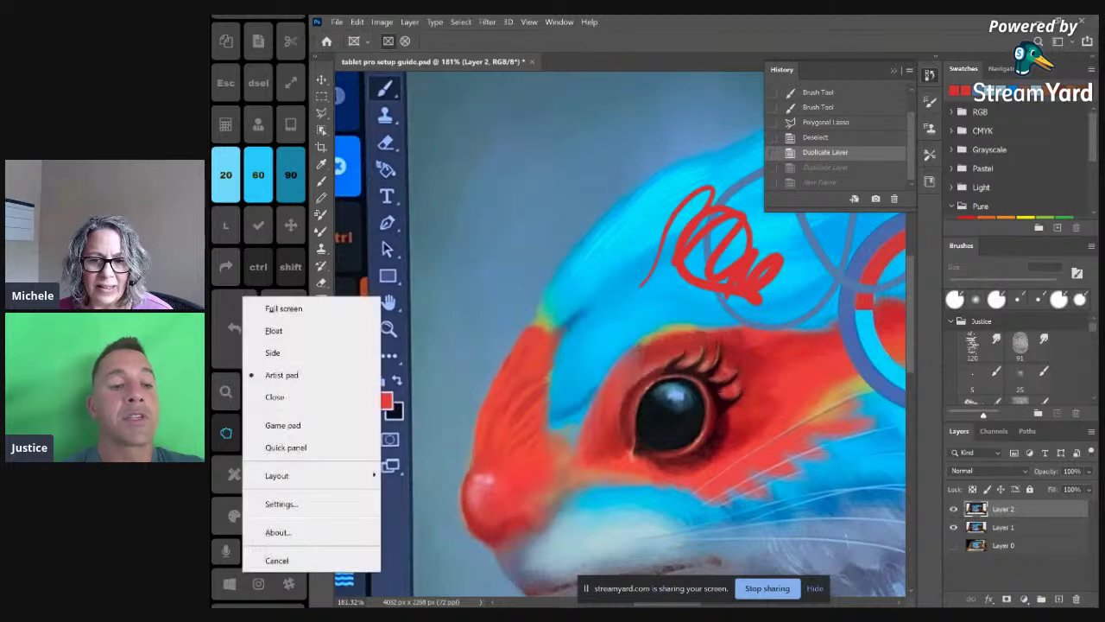
pyautogui.click(296, 394)
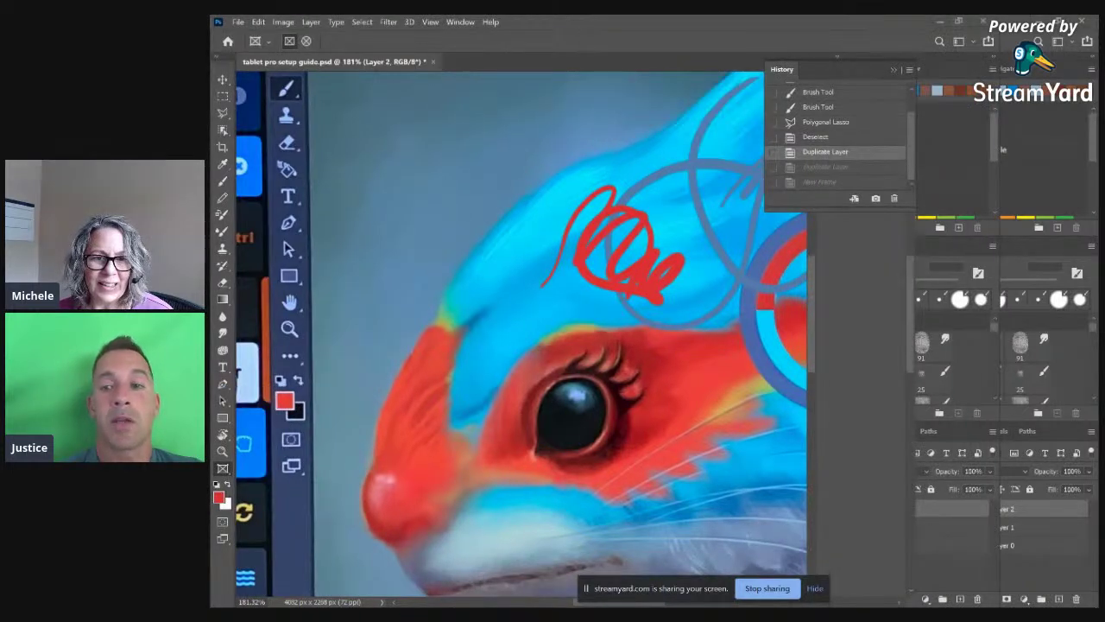
pyautogui.press('alt')
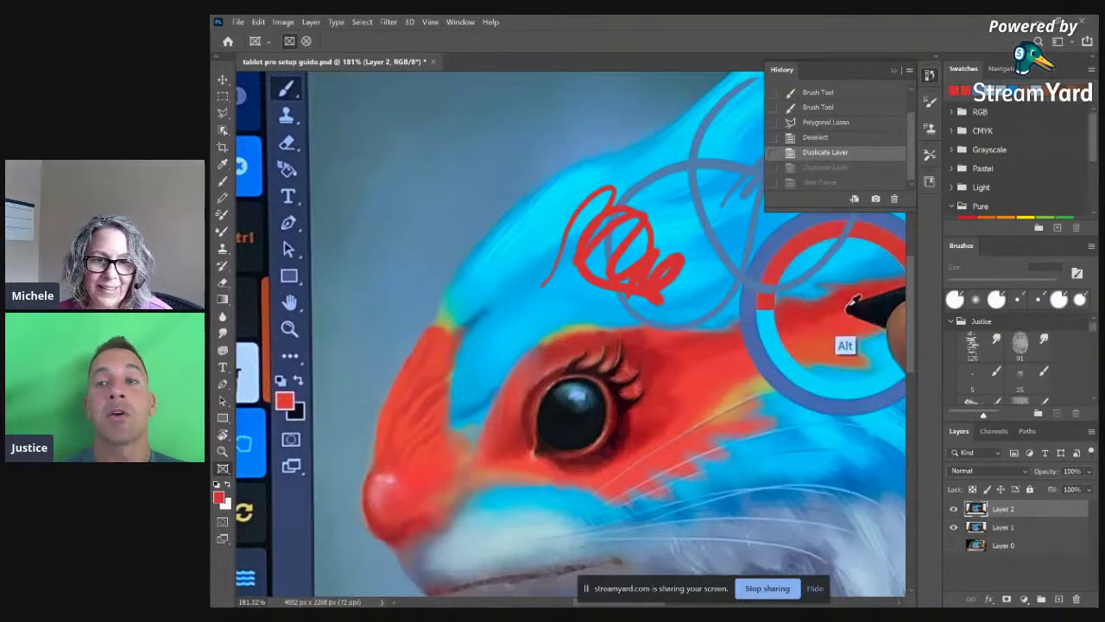
pyautogui.press('space')
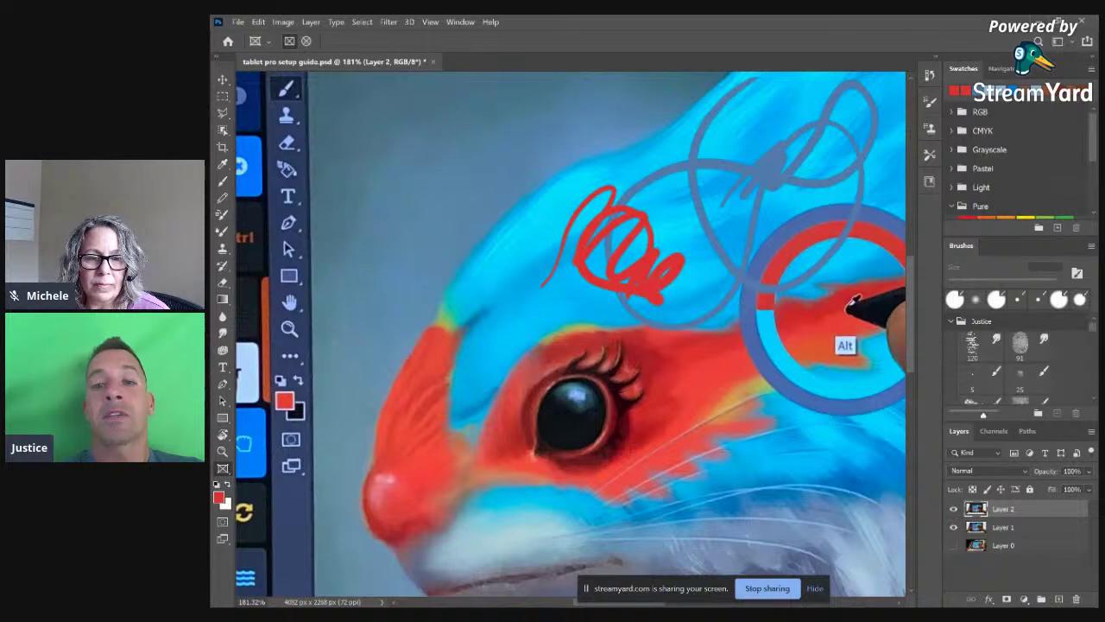
# Switch to OneNote and load the "Preset OneNote - 2736x1824.ini" layout into the Tablet Pro artist pad
pyautogui.hotkey('alt', 'Tab')
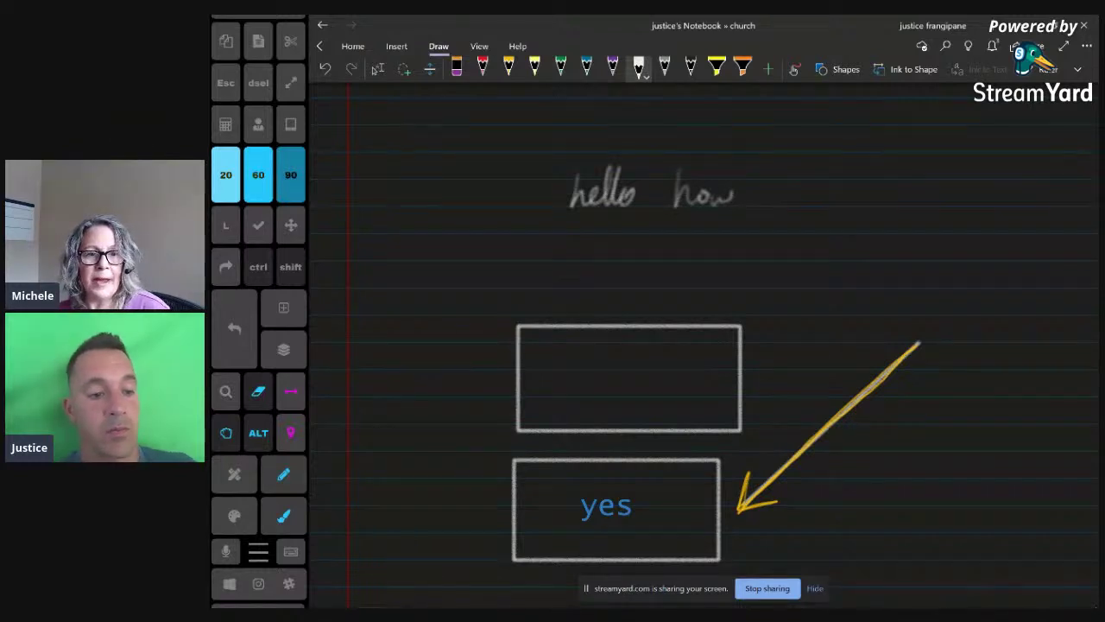
pyautogui.rightClick(244, 297)
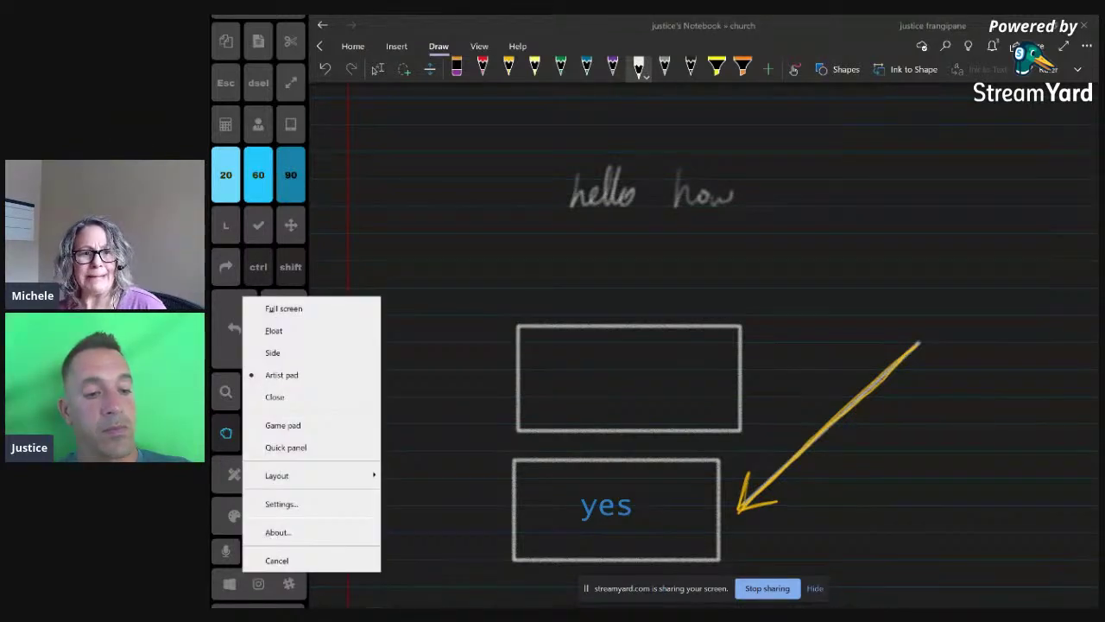
pyautogui.moveTo(300, 473)
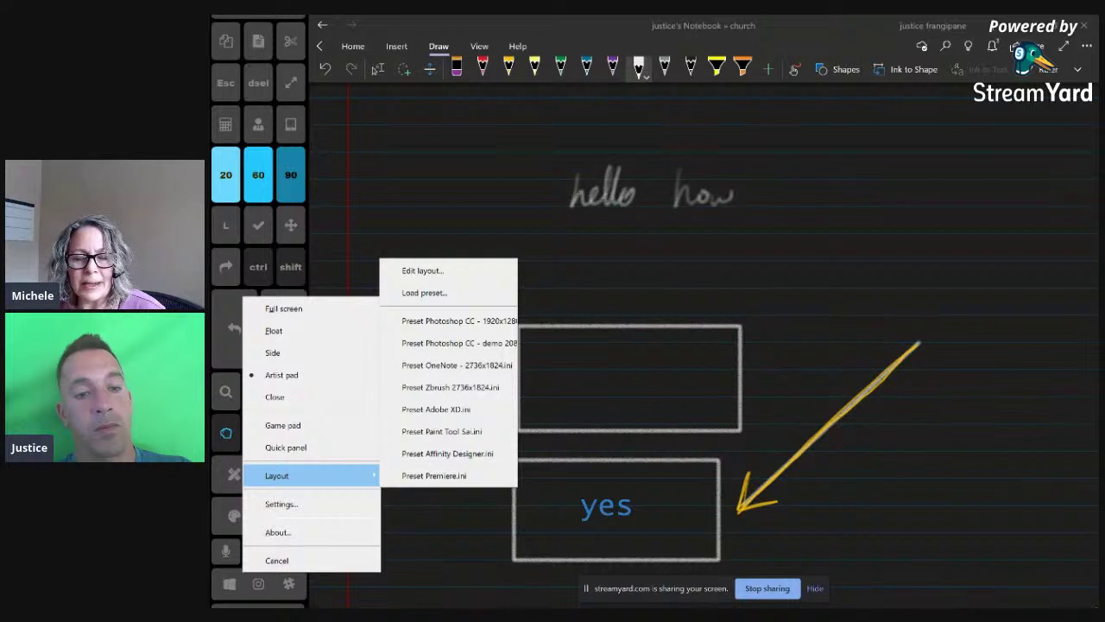
pyautogui.click(425, 365)
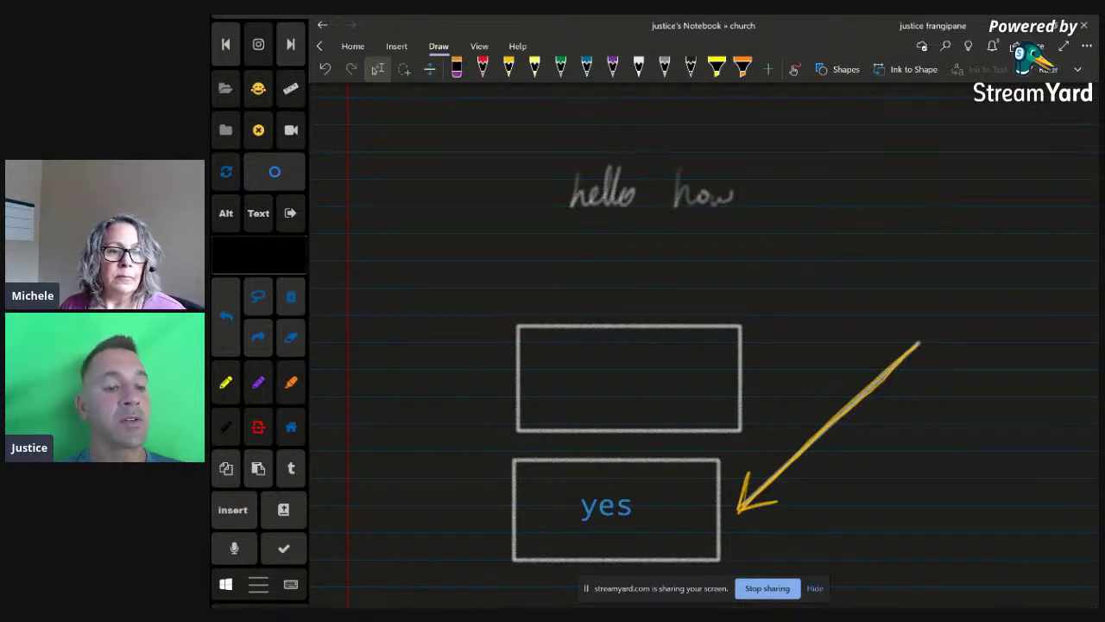
# Look over the layout presets offered for the artist pad without changing the current one
pyautogui.click(258, 584)
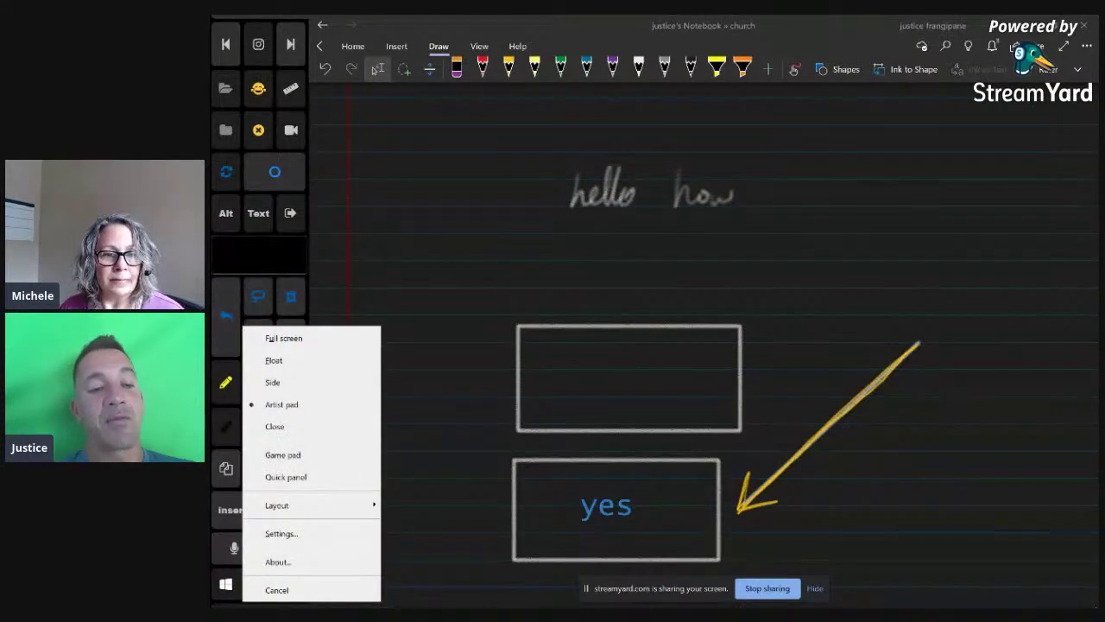
pyautogui.moveTo(285, 505)
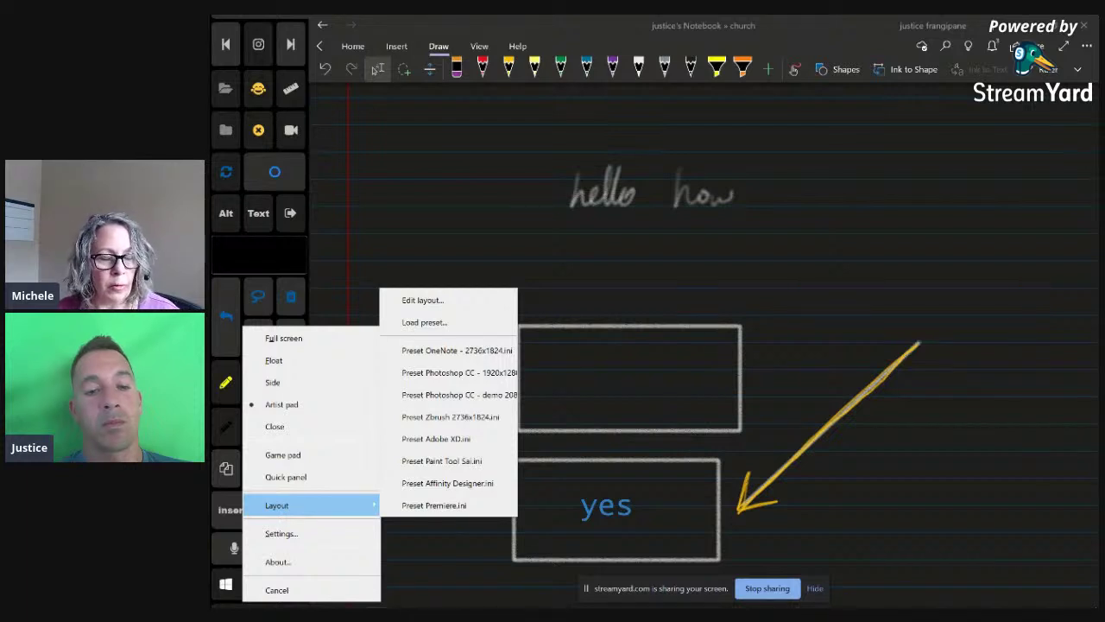
pyautogui.press('Escape')
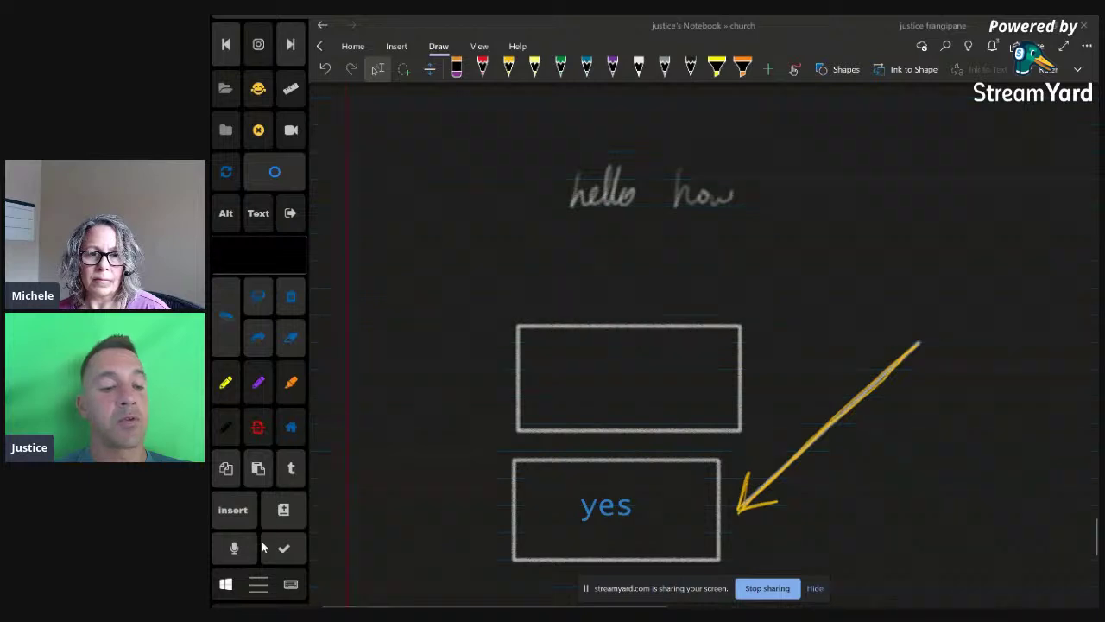
# Browse the preset files available for the artist pad layout, and close the file list and Tablet Pro settings without loading one
pyautogui.moveTo(354, 608)
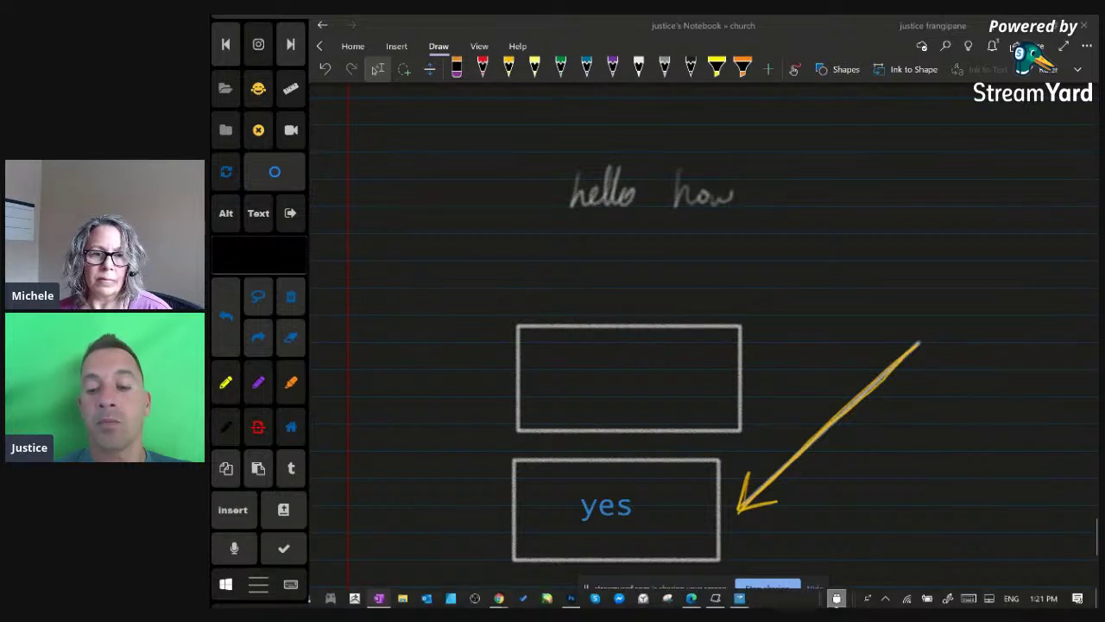
pyautogui.rightClick(835, 600)
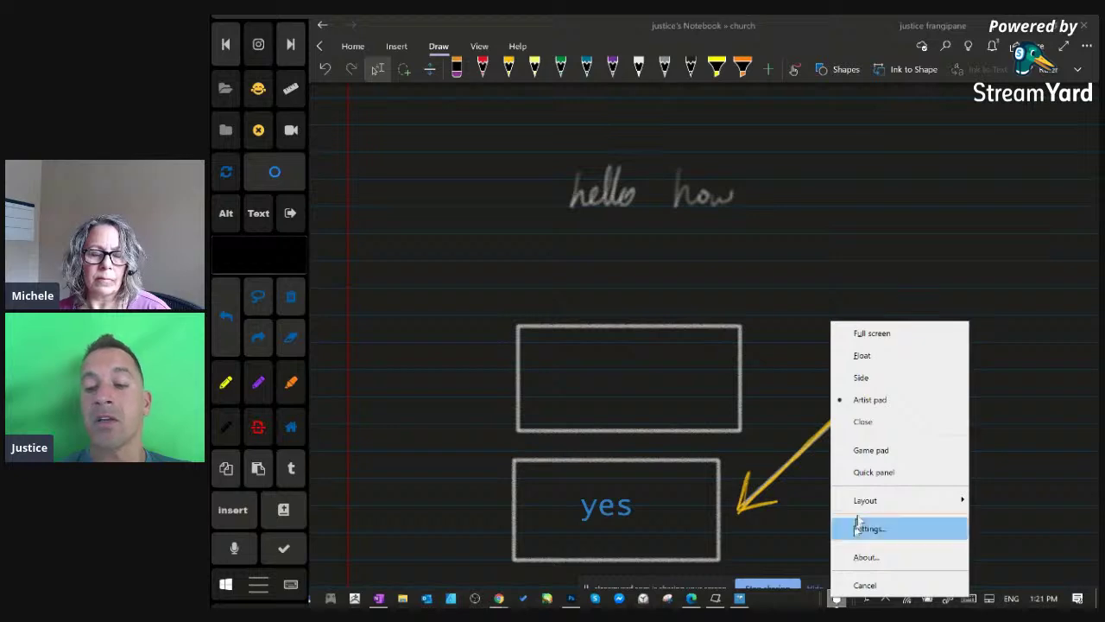
pyautogui.moveTo(859, 498)
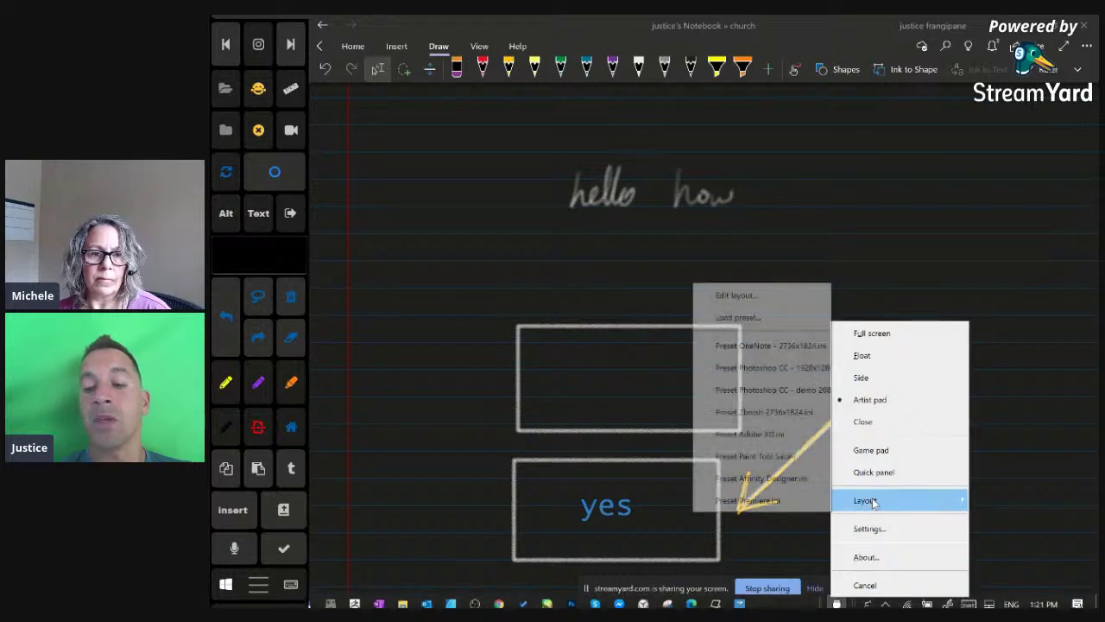
pyautogui.click(736, 318)
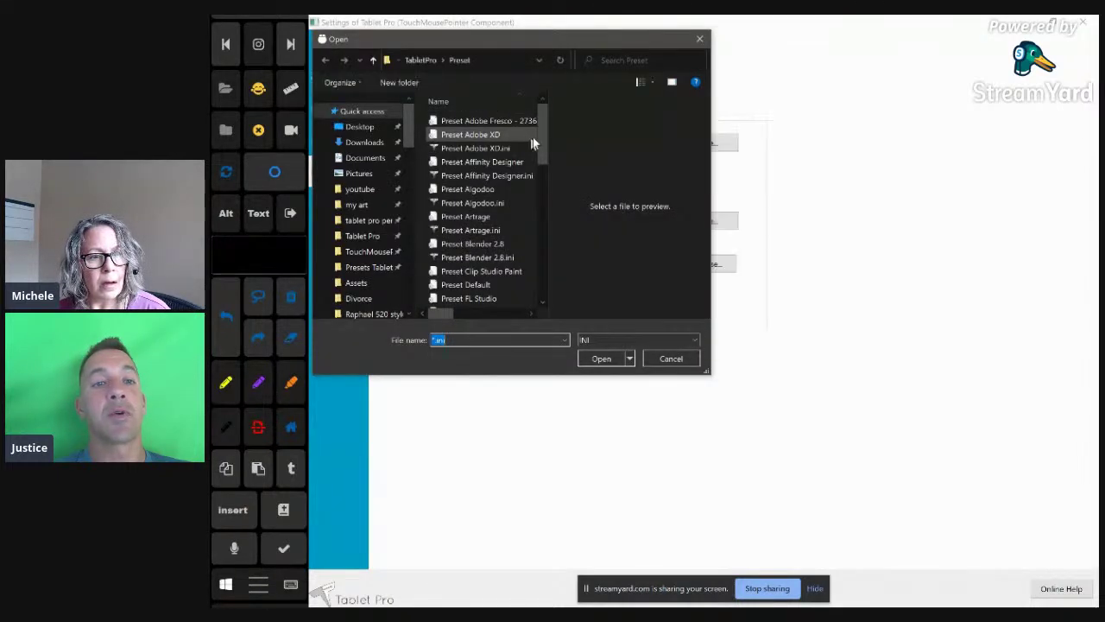
pyautogui.moveTo(542, 138); pyautogui.dragTo(542, 207)
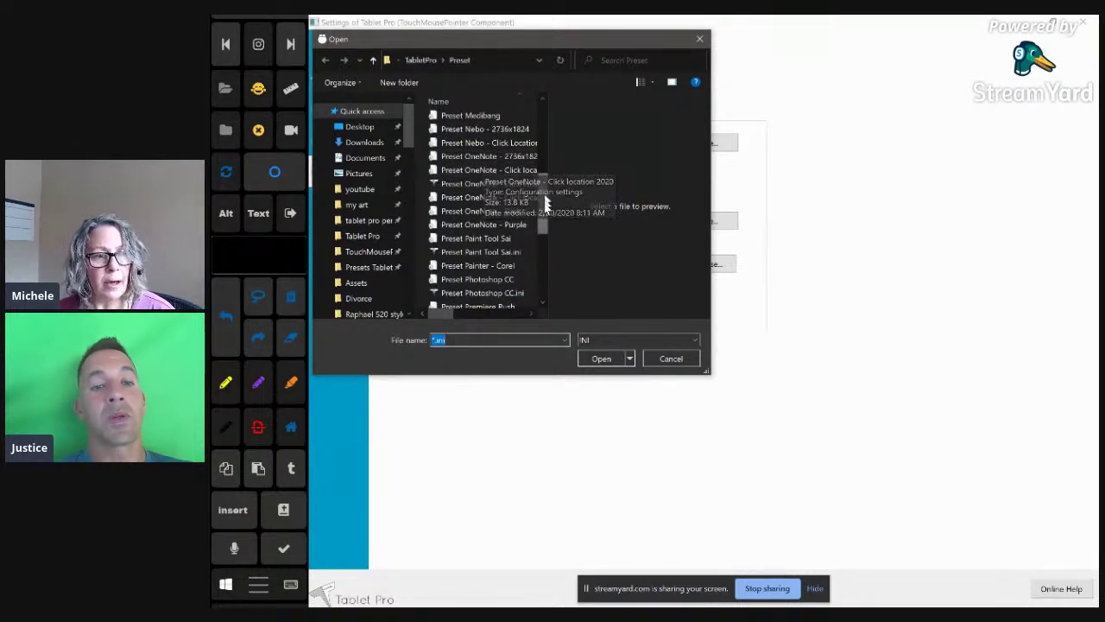
pyautogui.moveTo(544, 197)
pyautogui.mouseDown()
pyautogui.moveTo(541, 245)
pyautogui.moveTo(541, 191)
pyautogui.mouseUp()
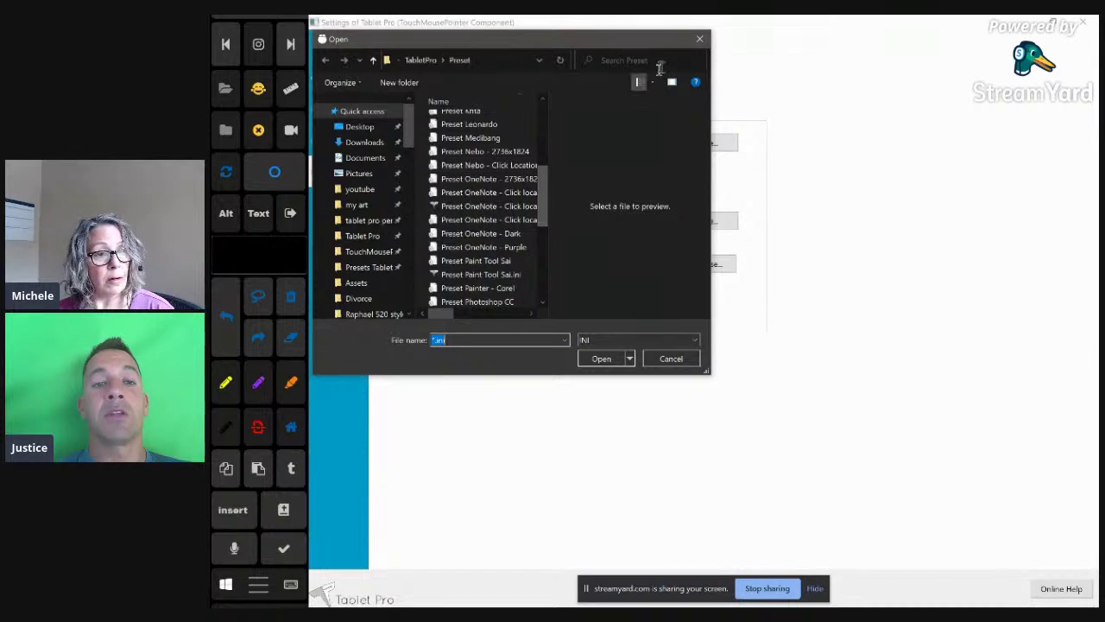
pyautogui.click(699, 43)
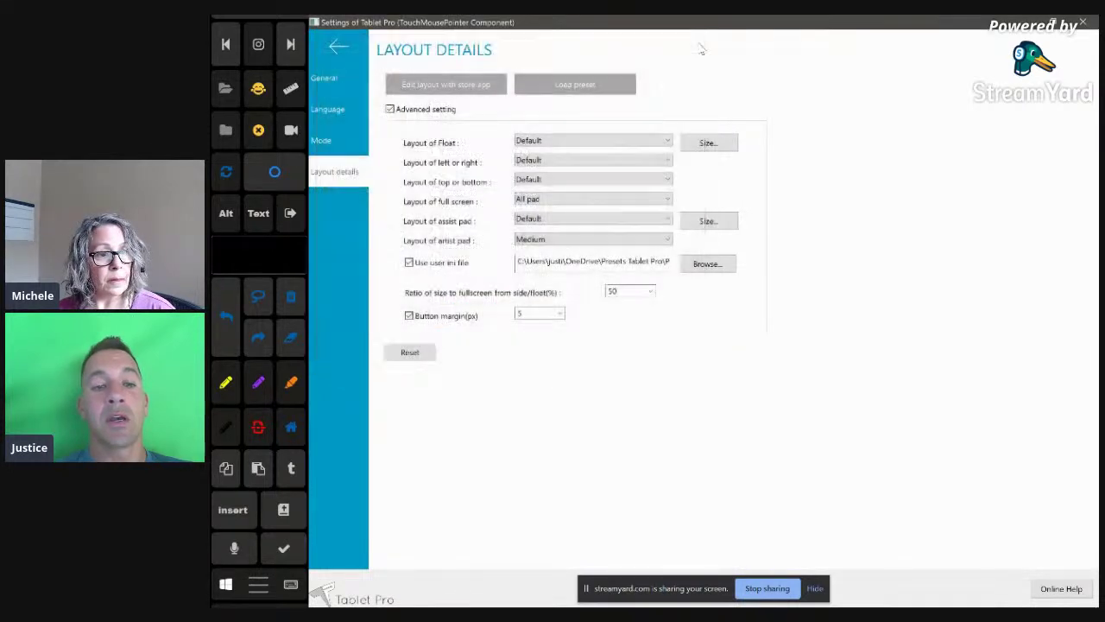
pyautogui.rightClick(843, 602)
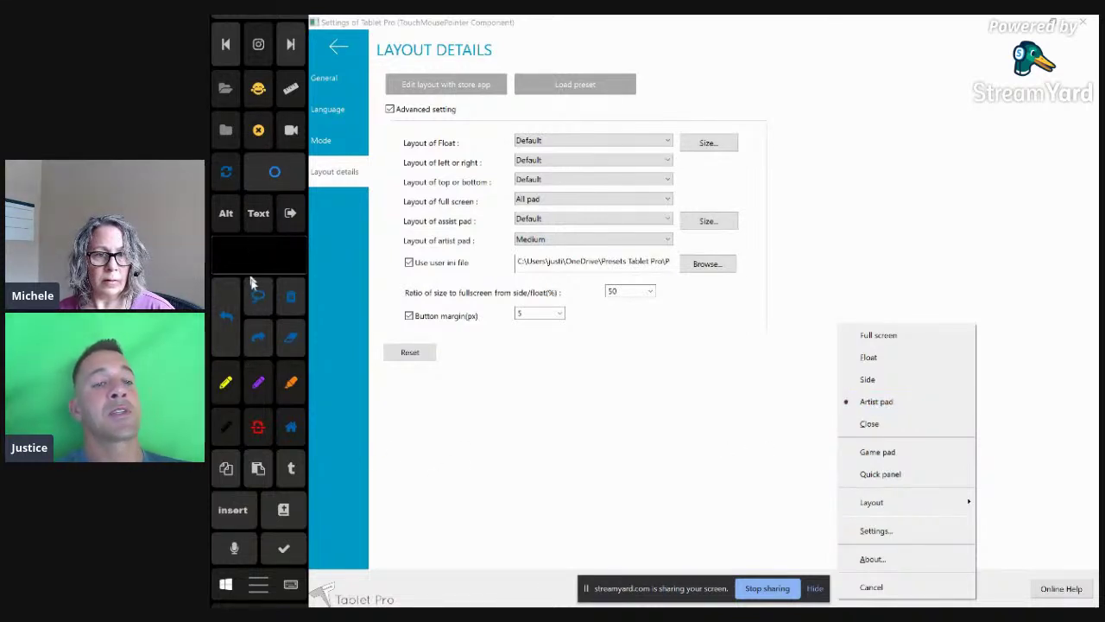
pyautogui.click(498, 423)
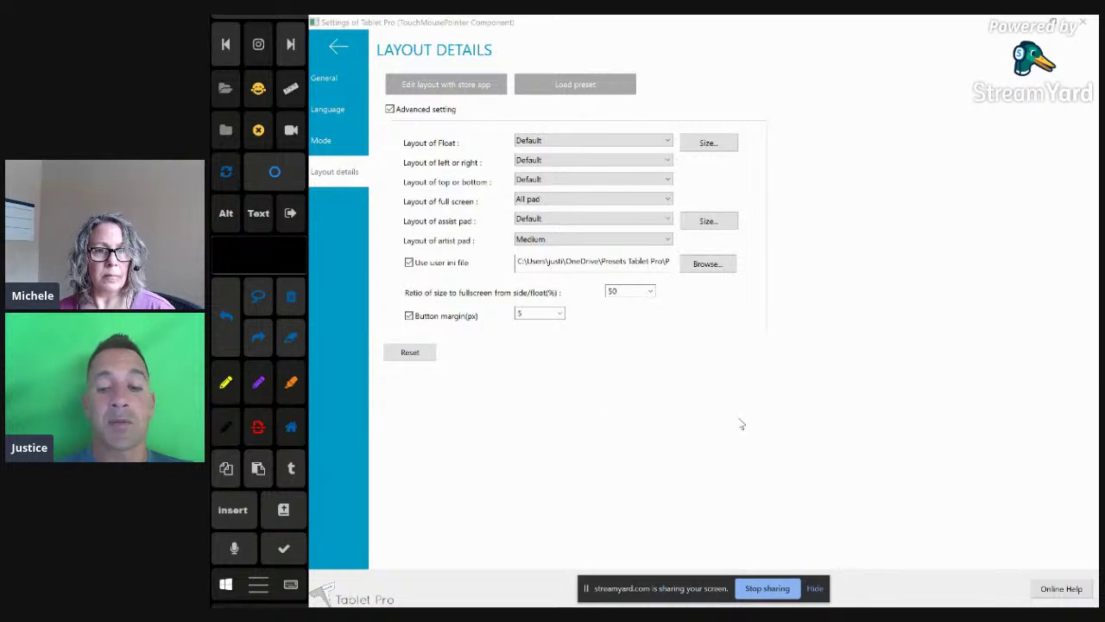
pyautogui.click(1082, 25)
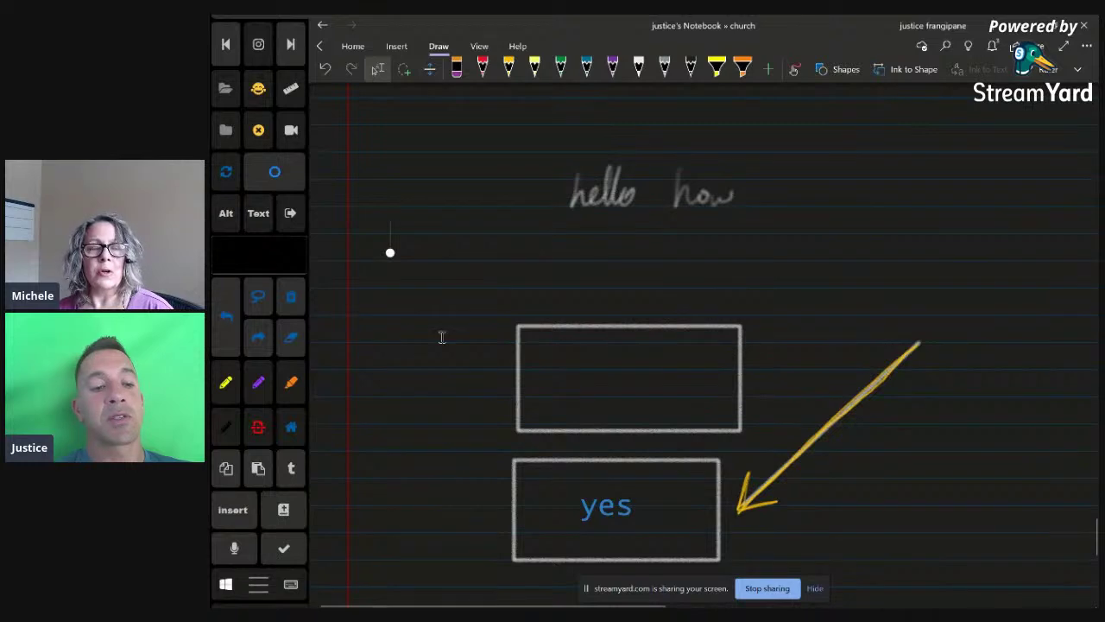
# Recolour the handwritten word "how" with the red pen, undo the colour change and clear the selection
pyautogui.click(596, 190)
pyautogui.click(686, 190)
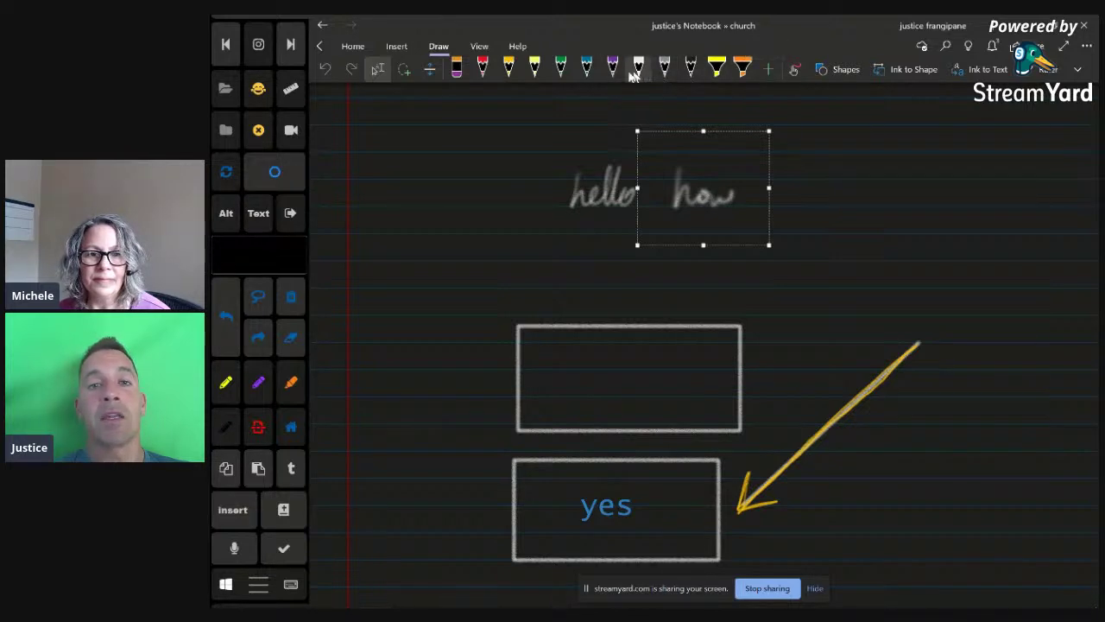
pyautogui.click(486, 69)
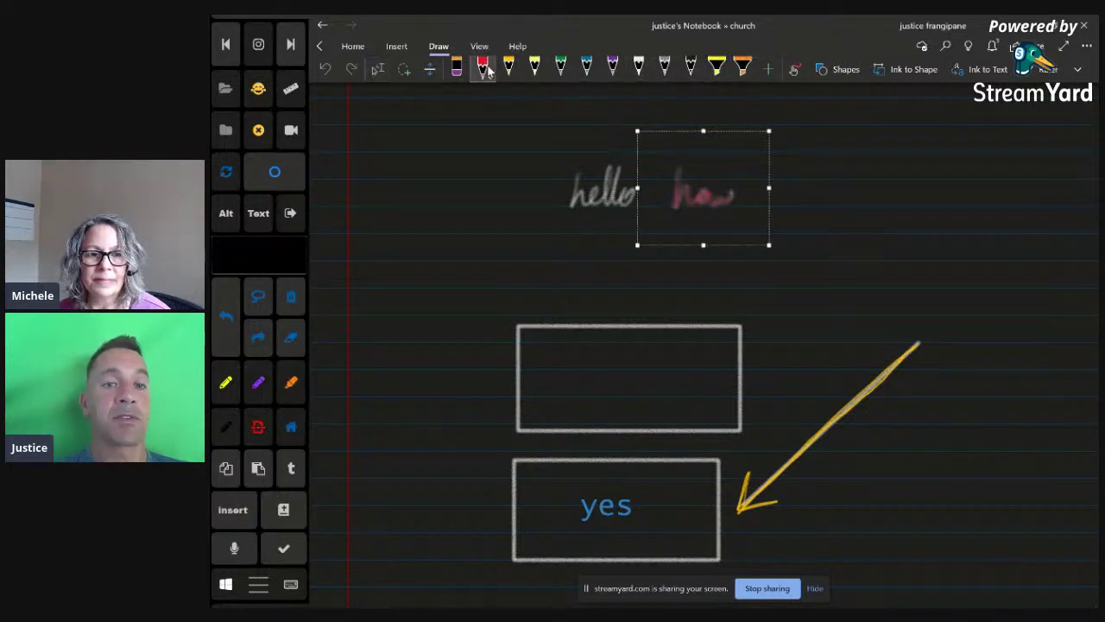
pyautogui.click(486, 69)
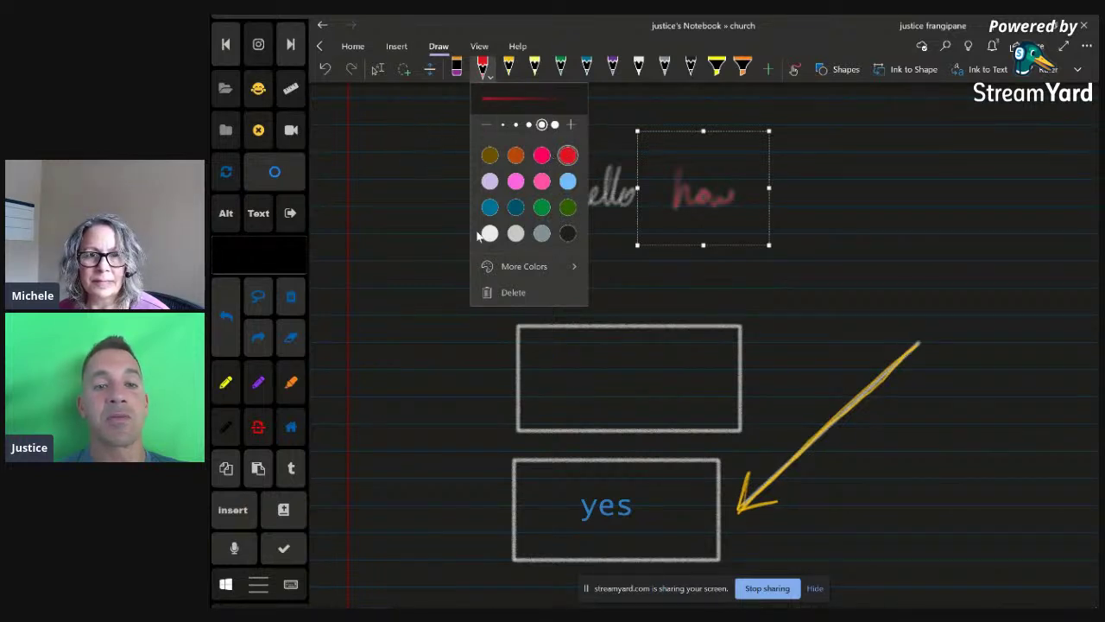
pyautogui.click(377, 69)
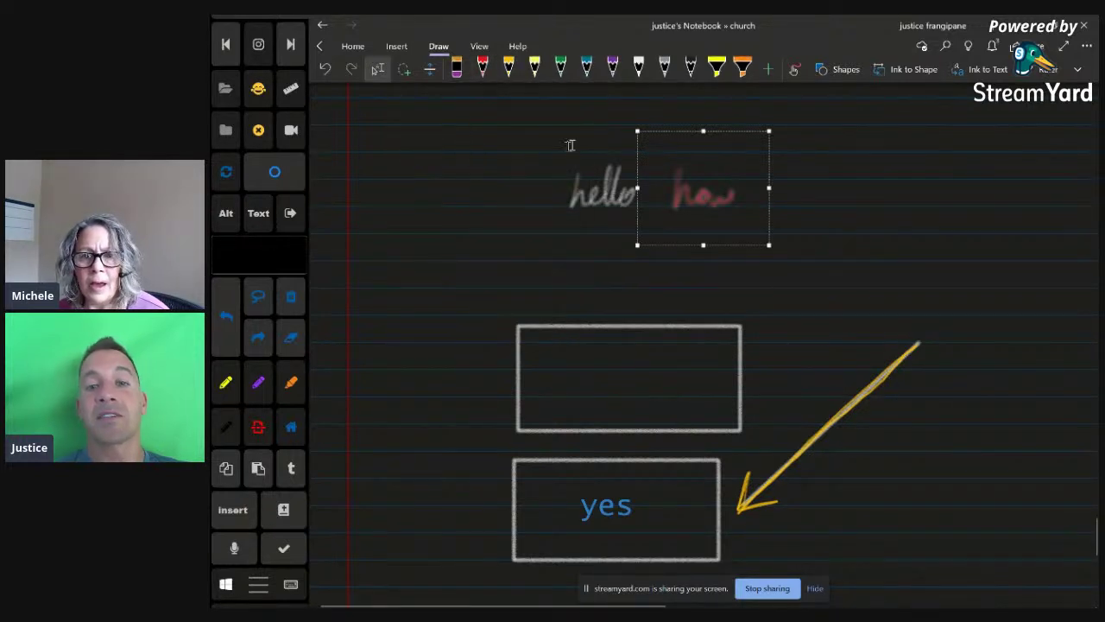
pyautogui.hotkey('ctrl', 'z')
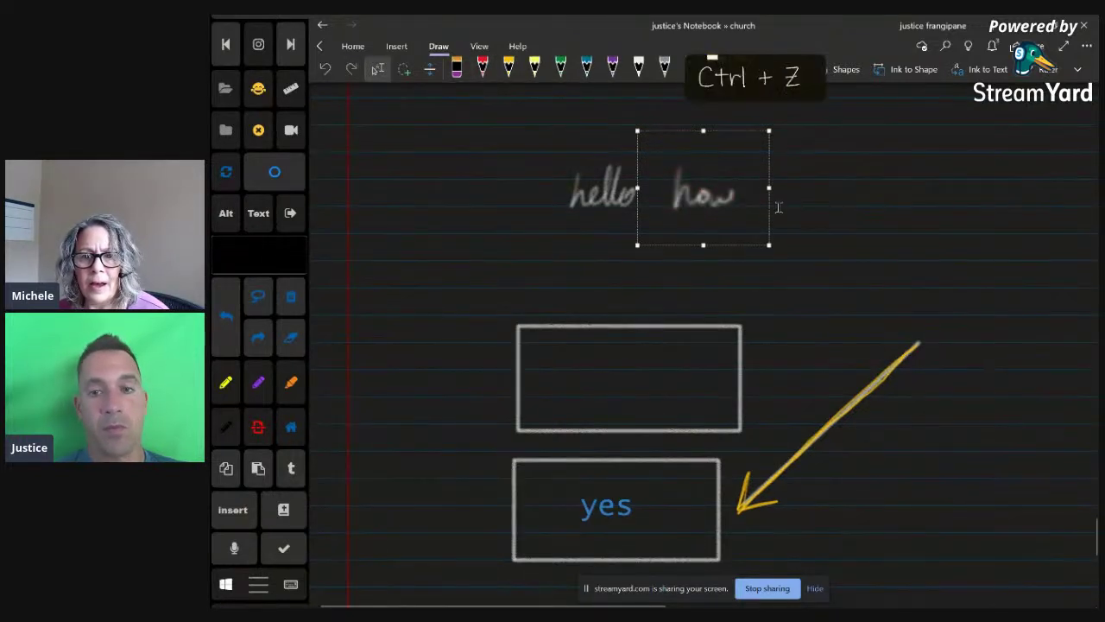
pyautogui.click(526, 234)
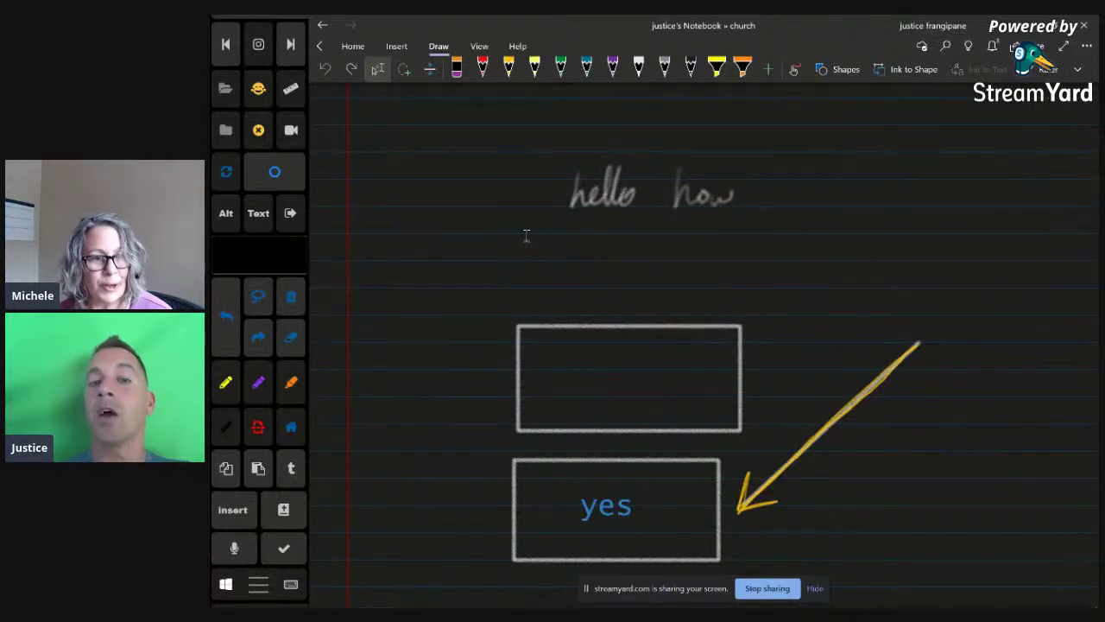
pyautogui.click(526, 237)
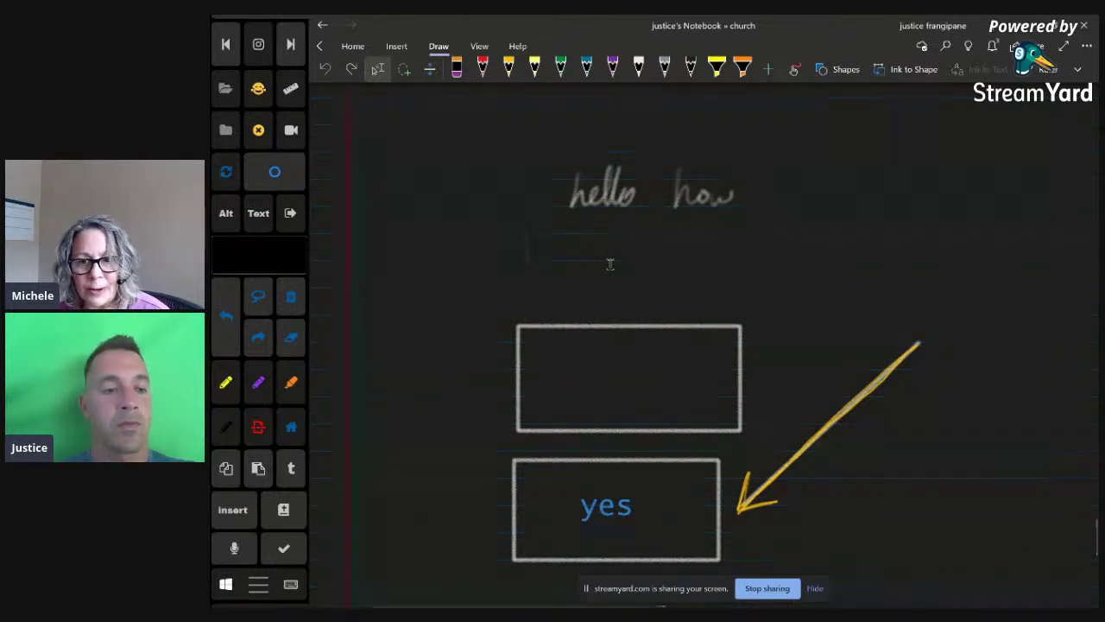
# Handwrite "times new Roman 11" and "for small rule" beneath "hello how" with the light yellow pen
pyautogui.click(535, 67)
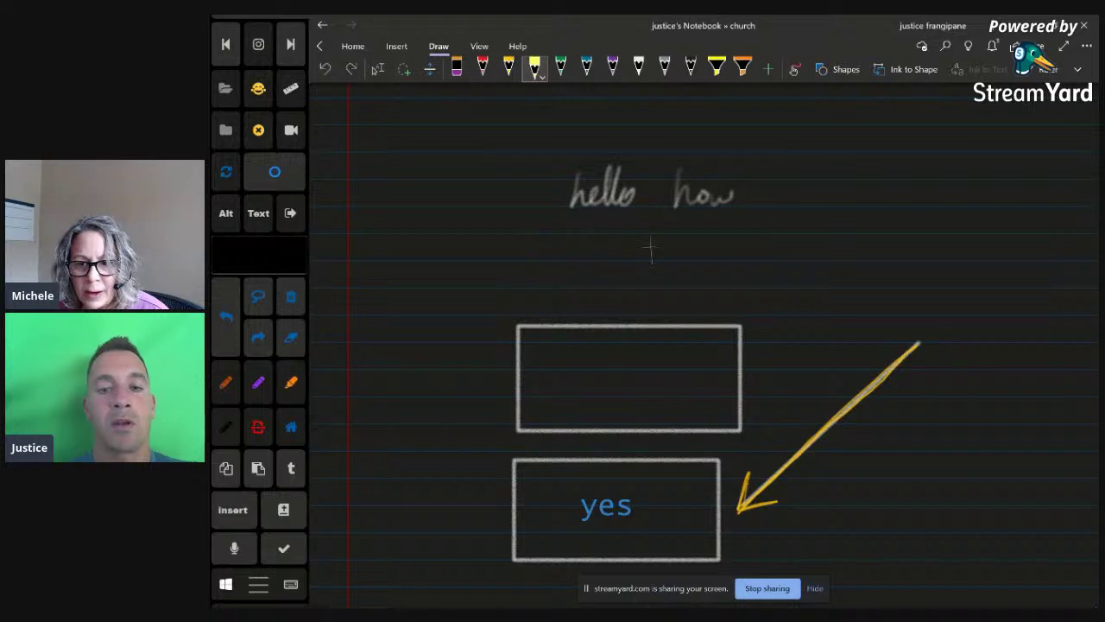
pyautogui.moveTo(751, 256); pyautogui.dragTo(920, 247)
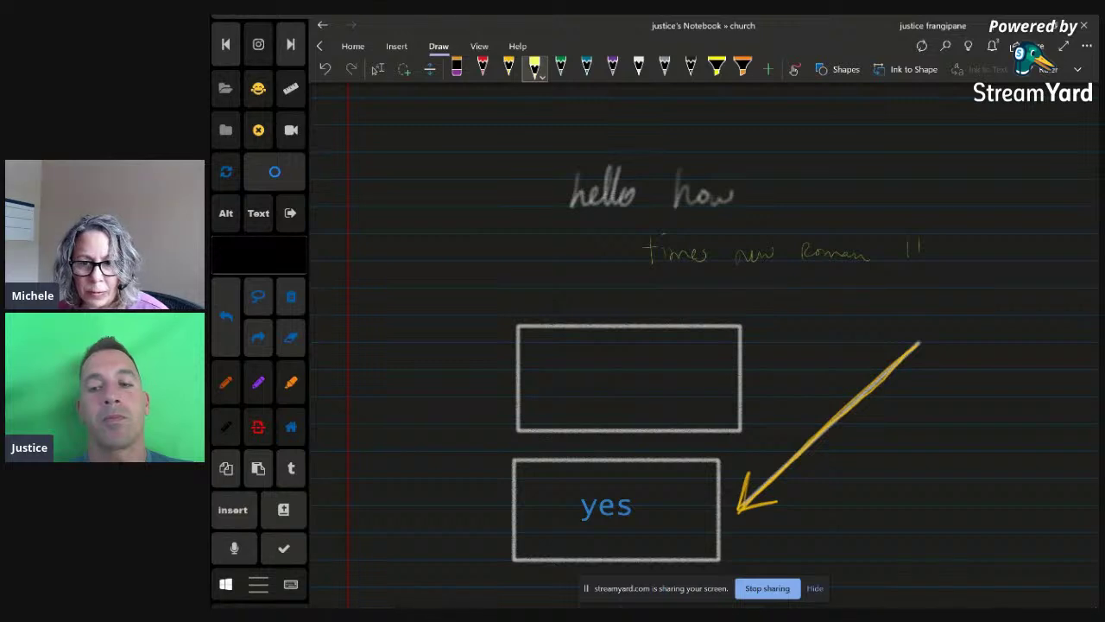
pyautogui.moveTo(803, 270)
pyautogui.mouseDown()
pyautogui.moveTo(812, 282)
pyautogui.moveTo(898, 272)
pyautogui.moveTo(971, 283)
pyautogui.mouseUp()
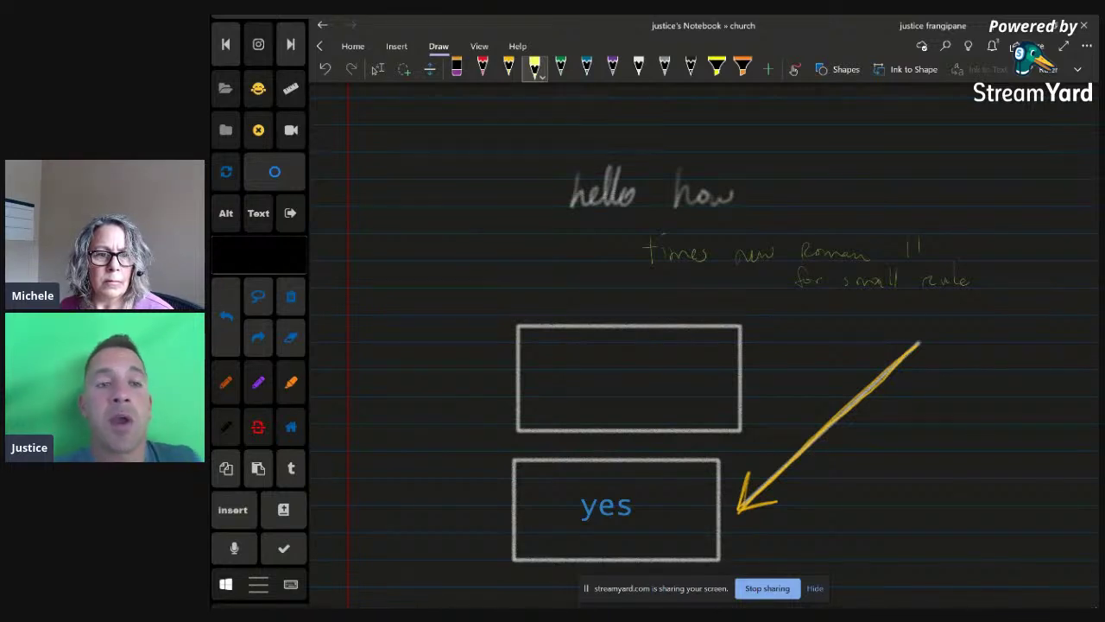
# Select the handwritten line "times new Roman 11" as one object and clear the selection
pyautogui.click(378, 69)
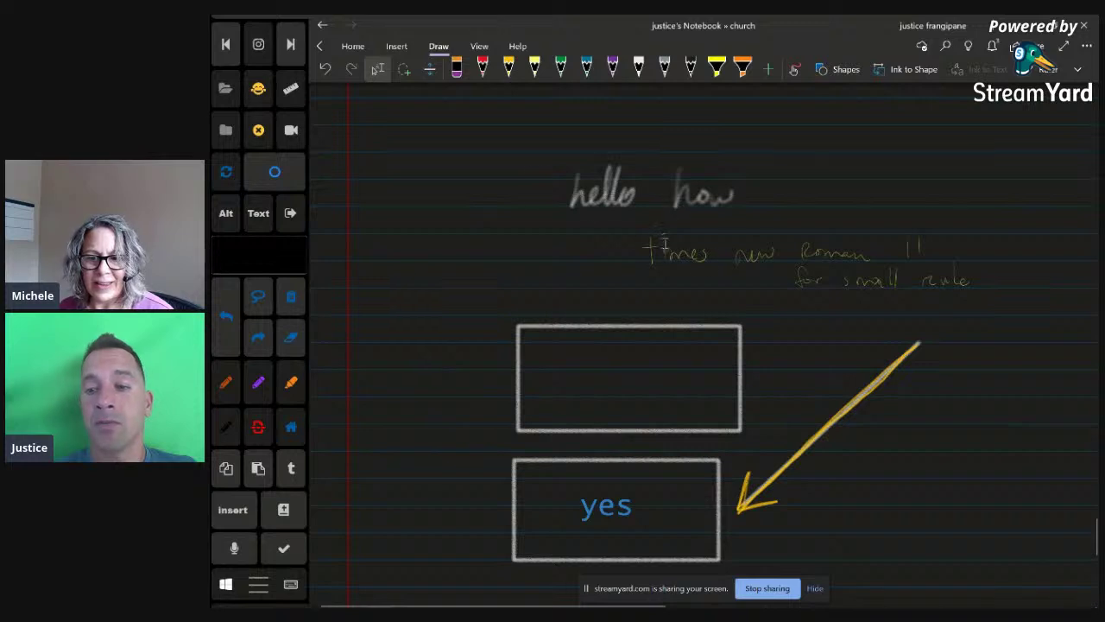
pyautogui.click(961, 273)
pyautogui.click(919, 251)
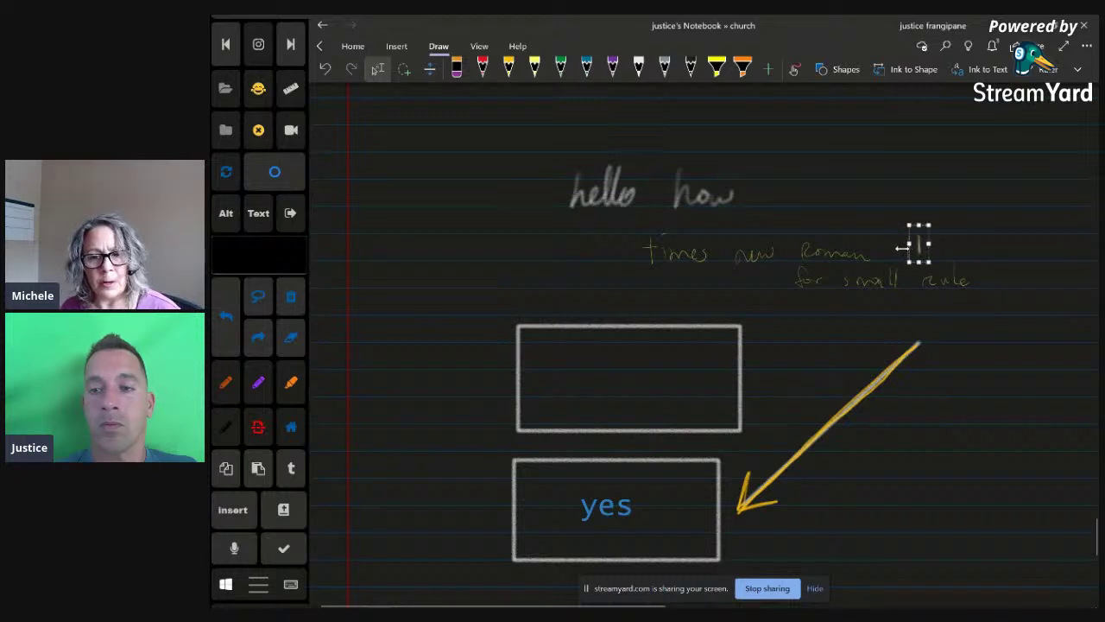
pyautogui.click(891, 247)
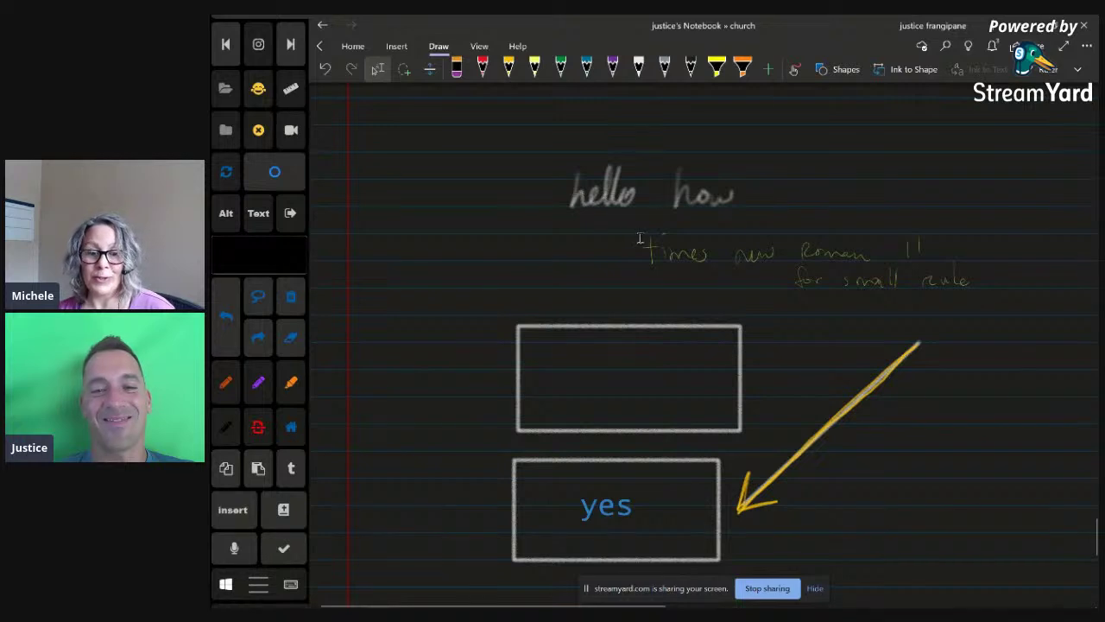
pyautogui.moveTo(638, 234)
pyautogui.mouseDown()
pyautogui.moveTo(752, 277)
pyautogui.moveTo(950, 264)
pyautogui.mouseUp()
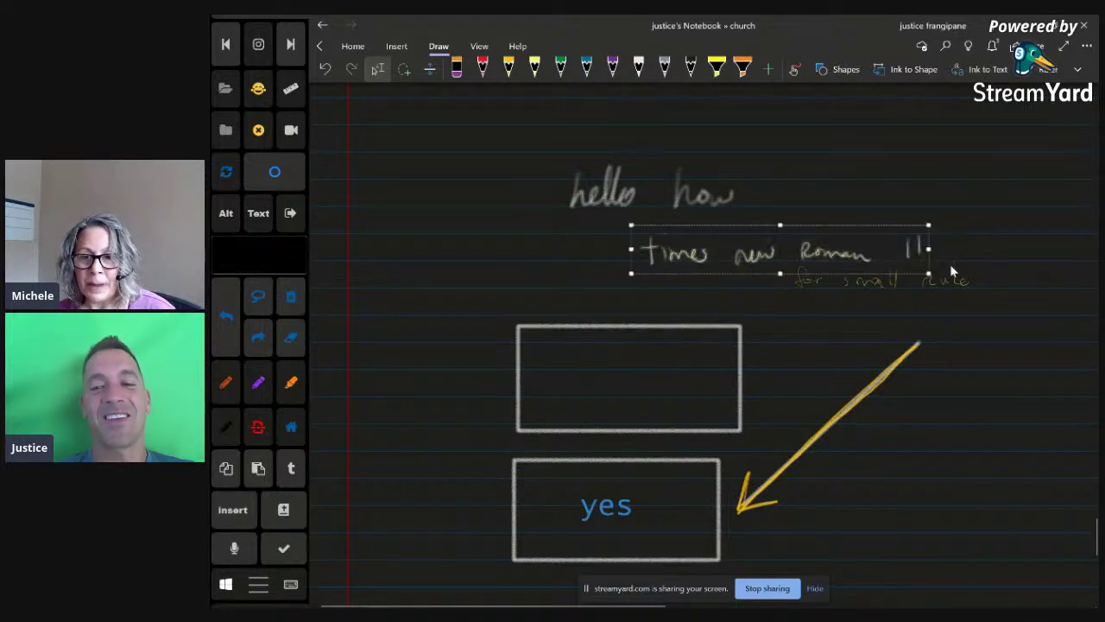
pyautogui.click(866, 211)
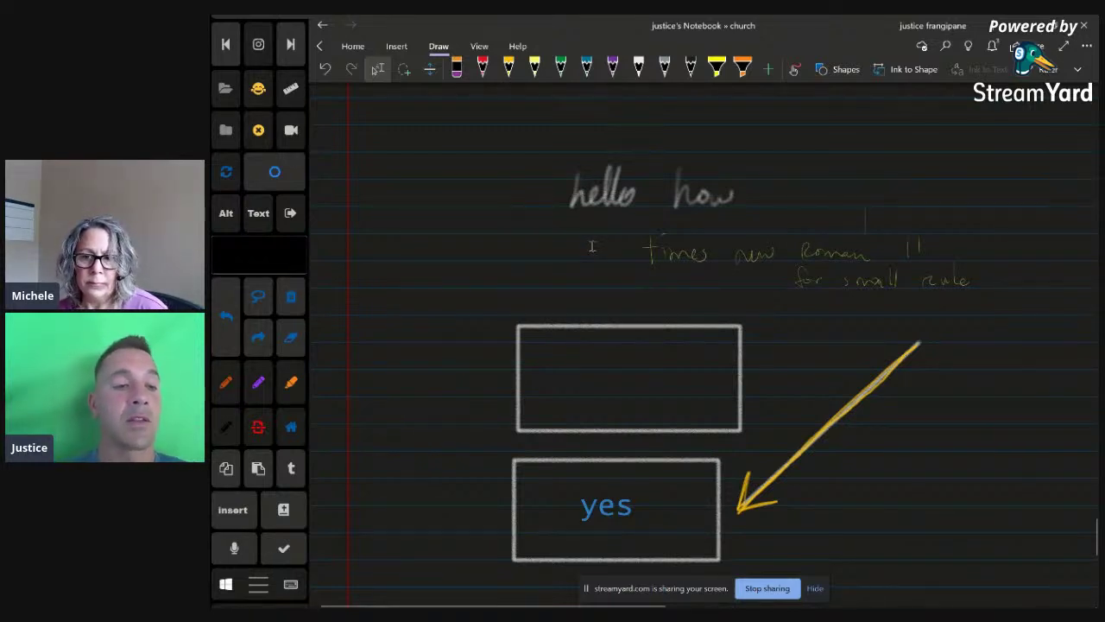
# Reactivate the light yellow pen and look over the layout presets offered from the artist pad, keeping the OneNote layout
pyautogui.click(258, 584)
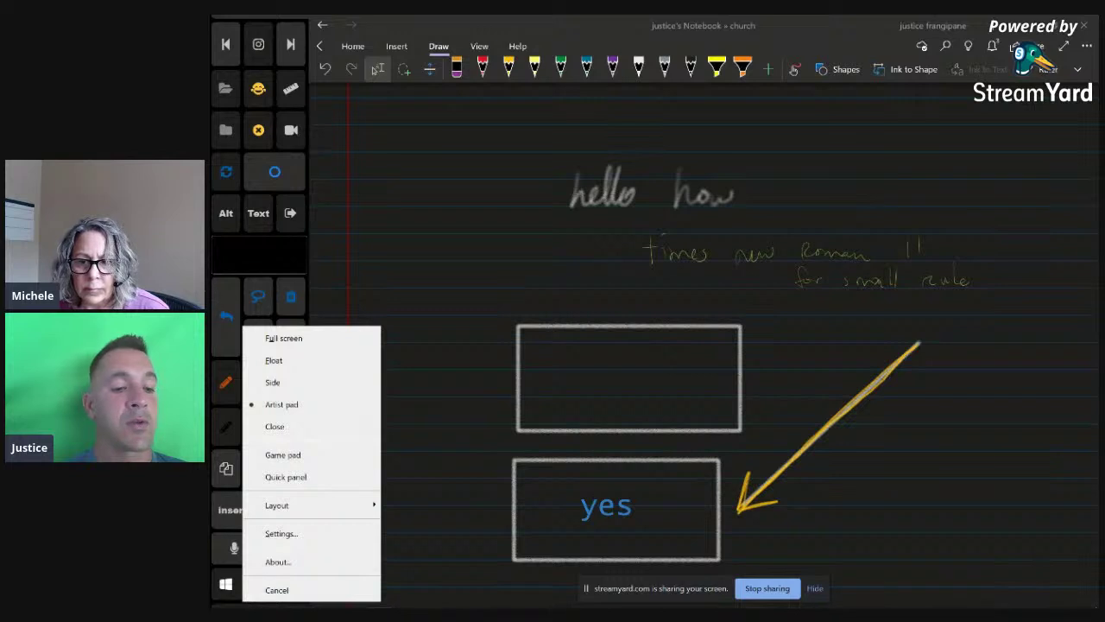
pyautogui.click(535, 66)
pyautogui.click(258, 584)
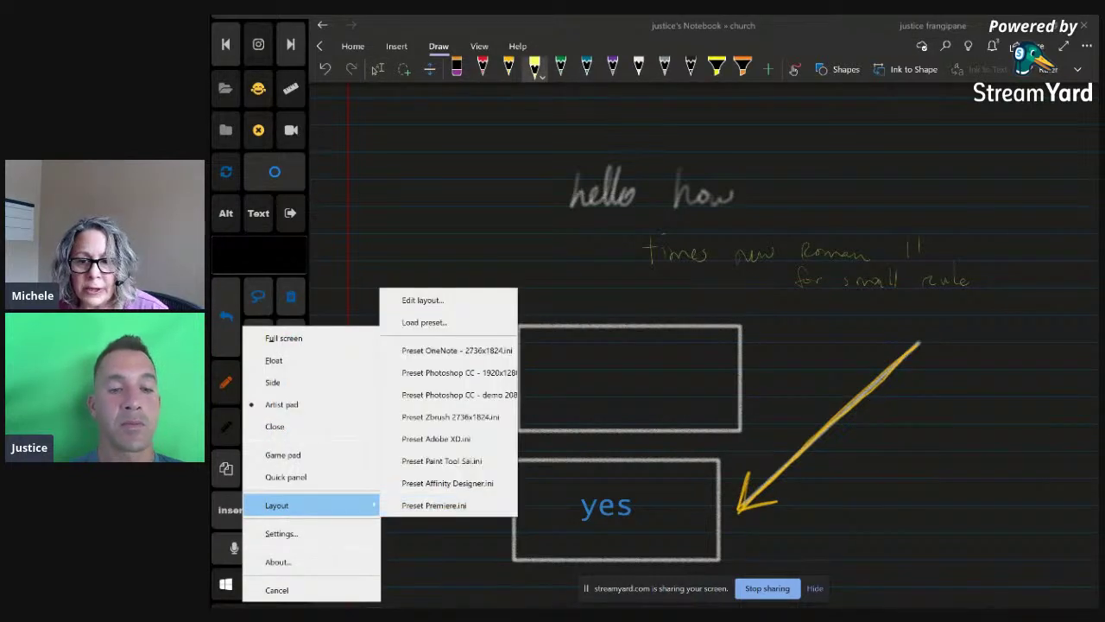
pyautogui.press('Escape')
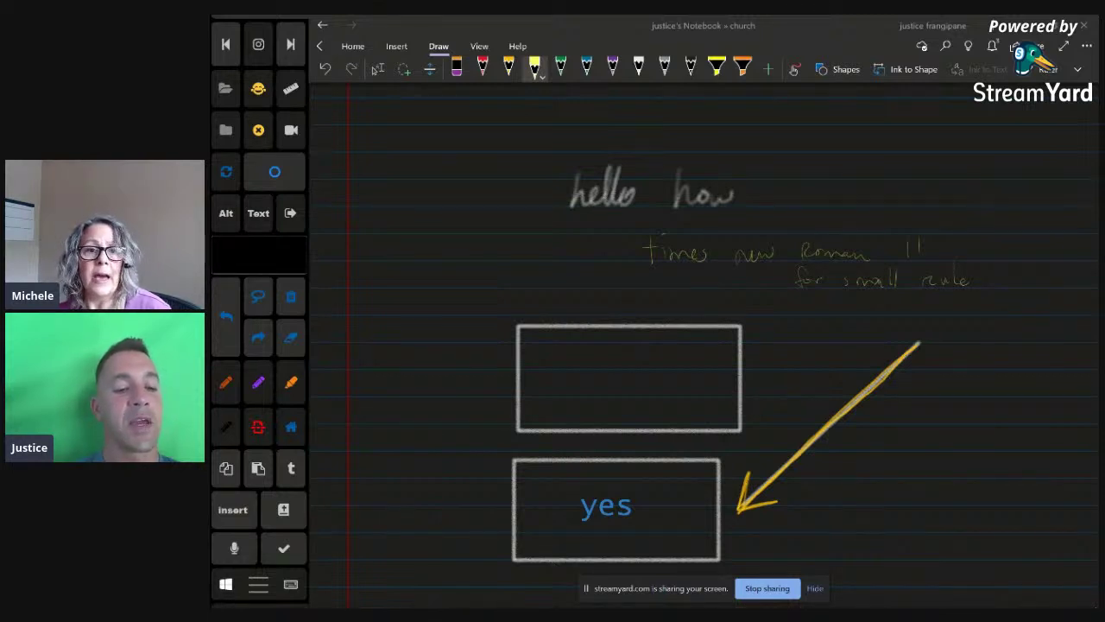
pyautogui.moveTo(284, 505)
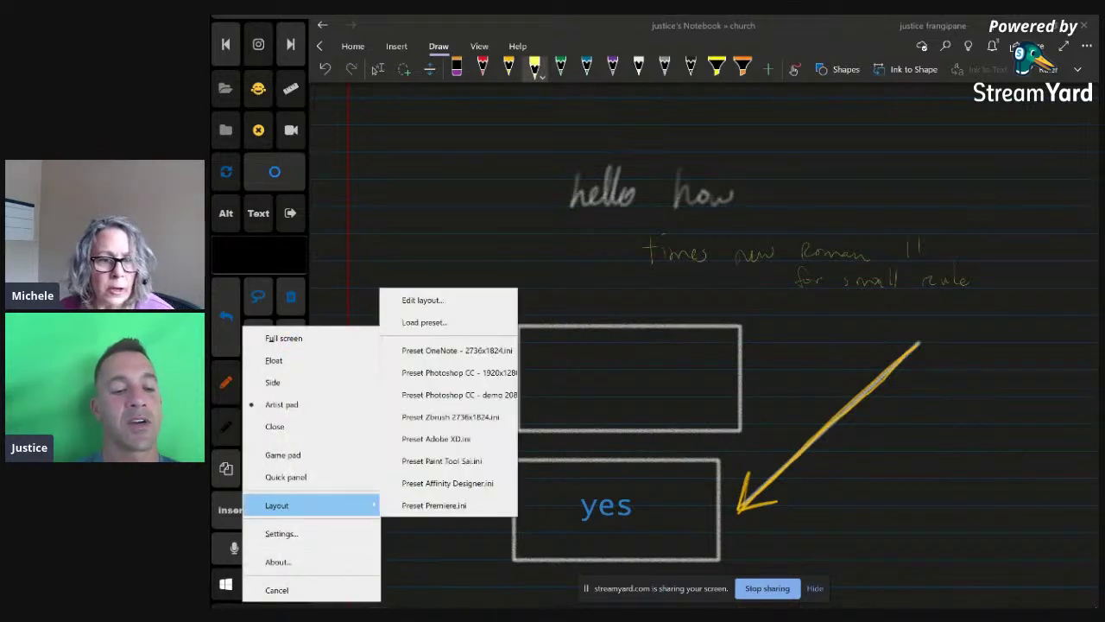
pyautogui.click(433, 505)
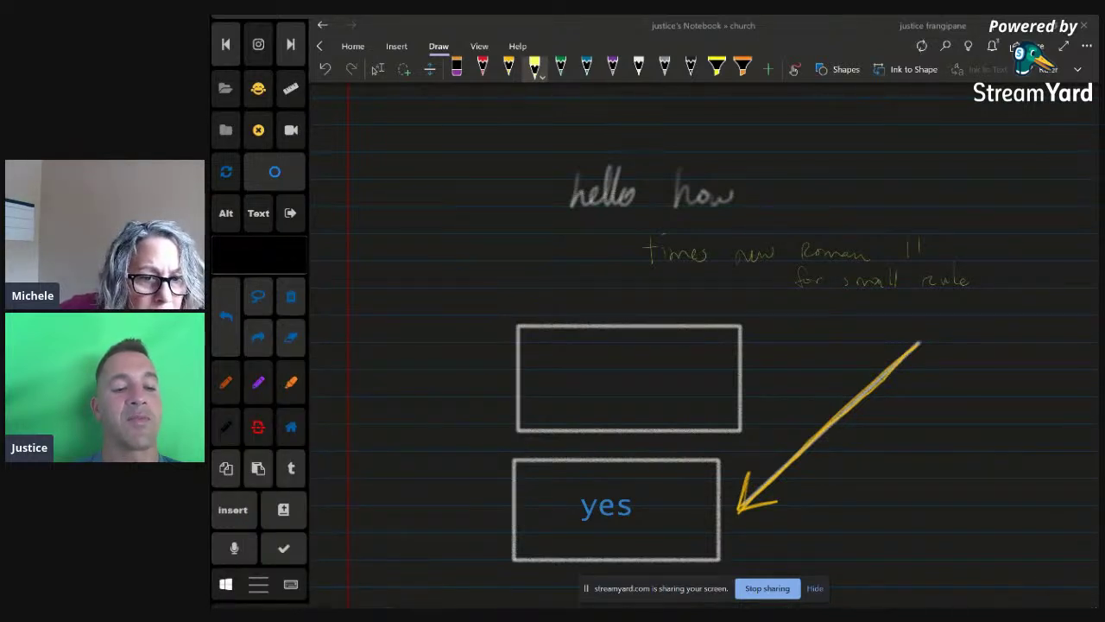
# Open the artist pad's current OneNote layout for editing in Tablet Pro Manager, and reposition and widen the editor window
pyautogui.click(258, 584)
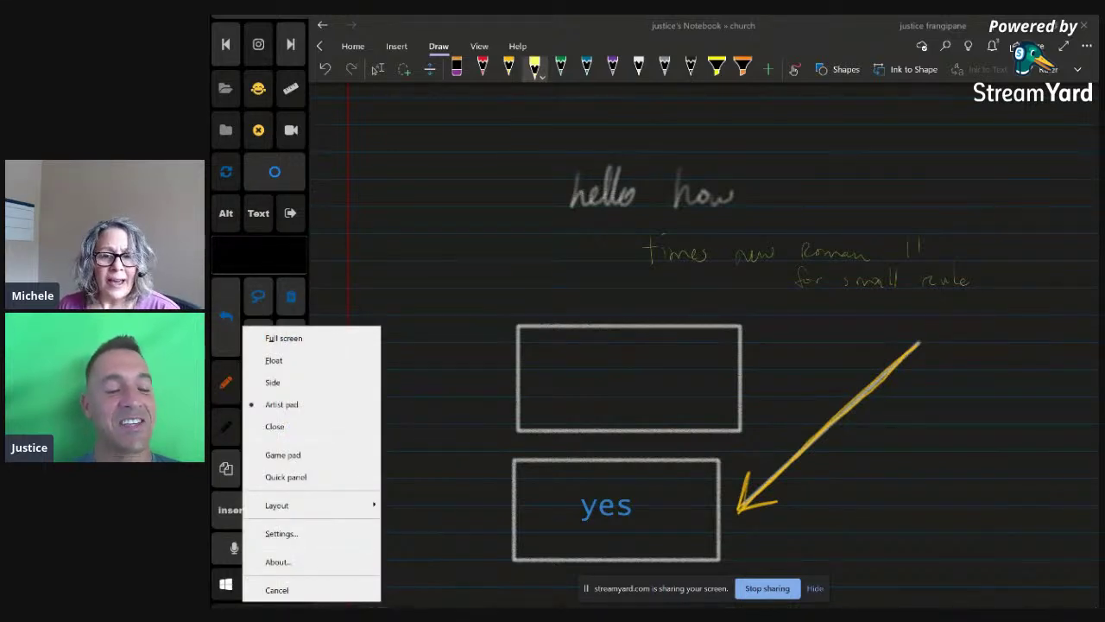
pyautogui.click(365, 505)
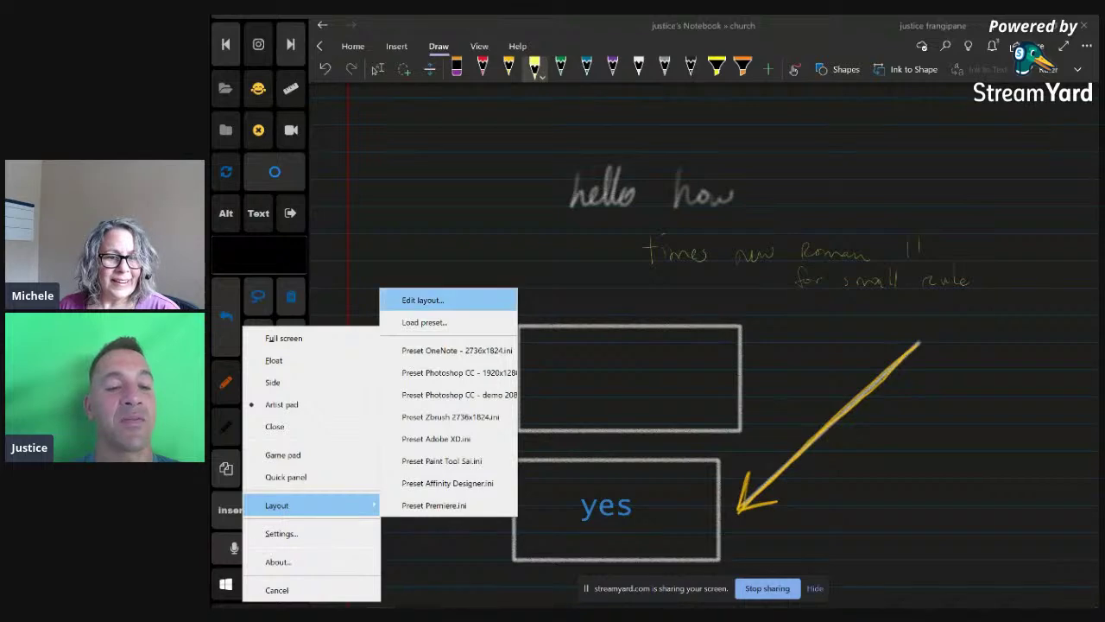
pyautogui.click(419, 299)
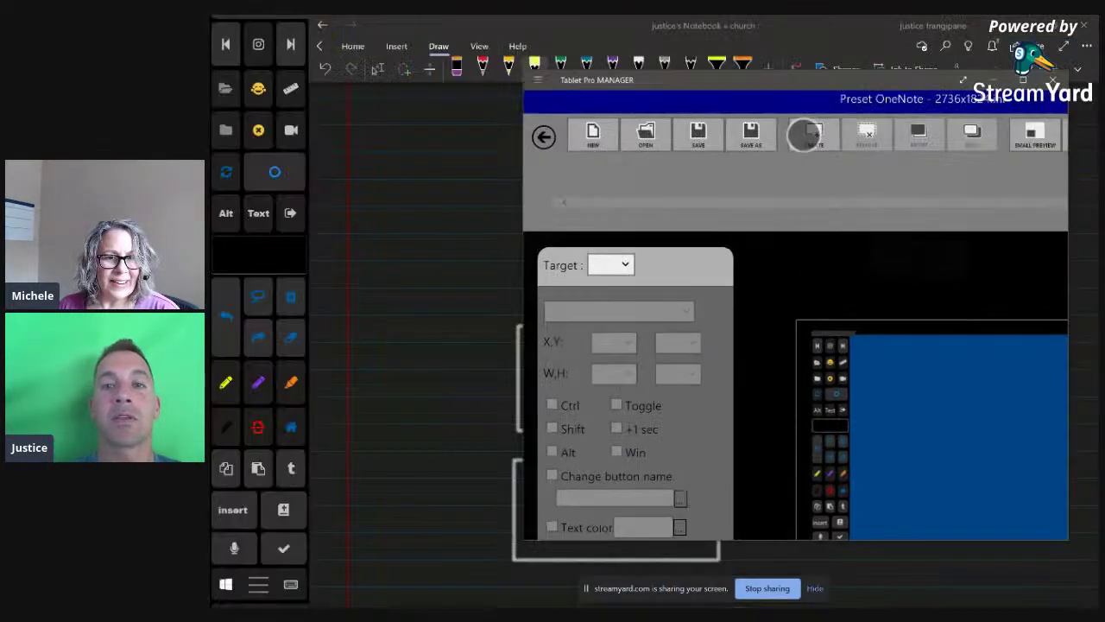
pyautogui.moveTo(845, 111); pyautogui.dragTo(642, 132)
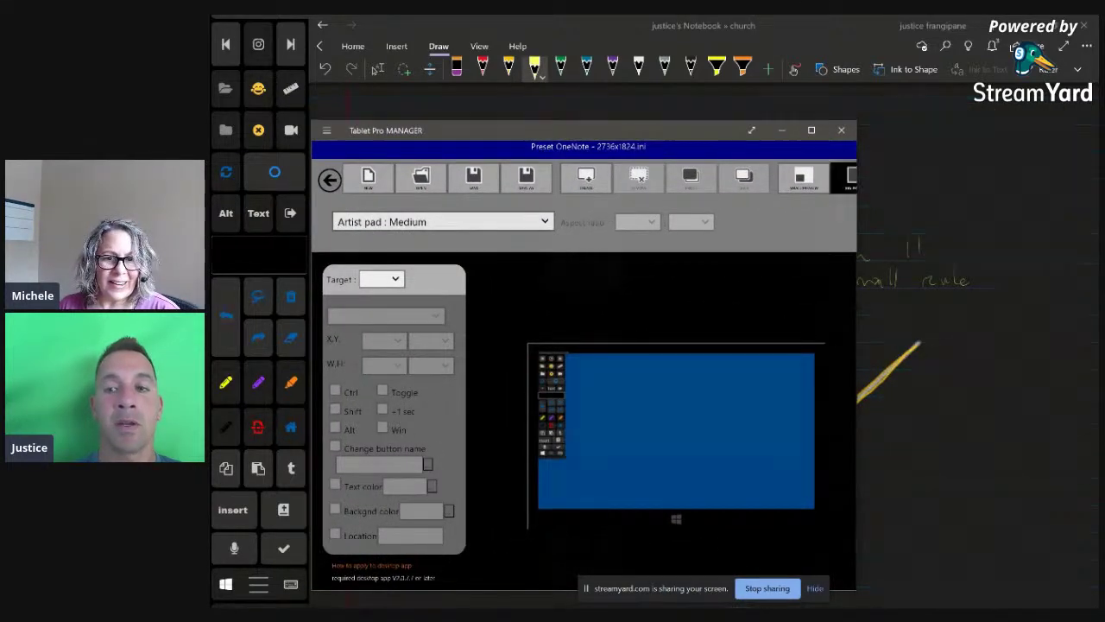
pyautogui.moveTo(857, 208); pyautogui.dragTo(926, 202)
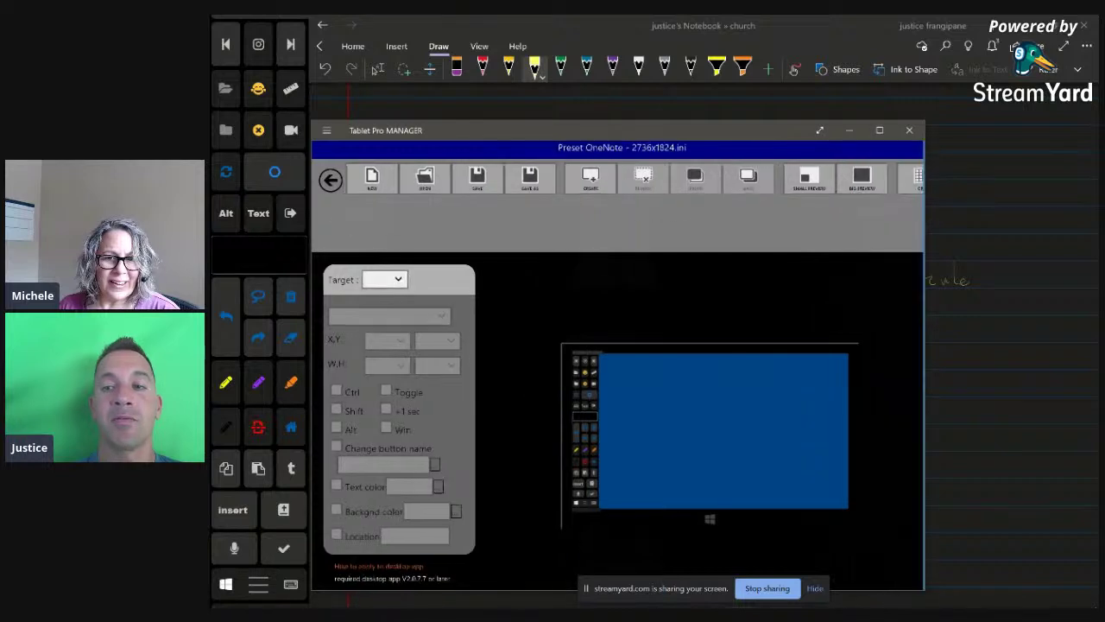
# Reposition the layout editor, enlarge its preview, and select the blue lasso button to show its Click location settings
pyautogui.moveTo(738, 129); pyautogui.dragTo(797, 122)
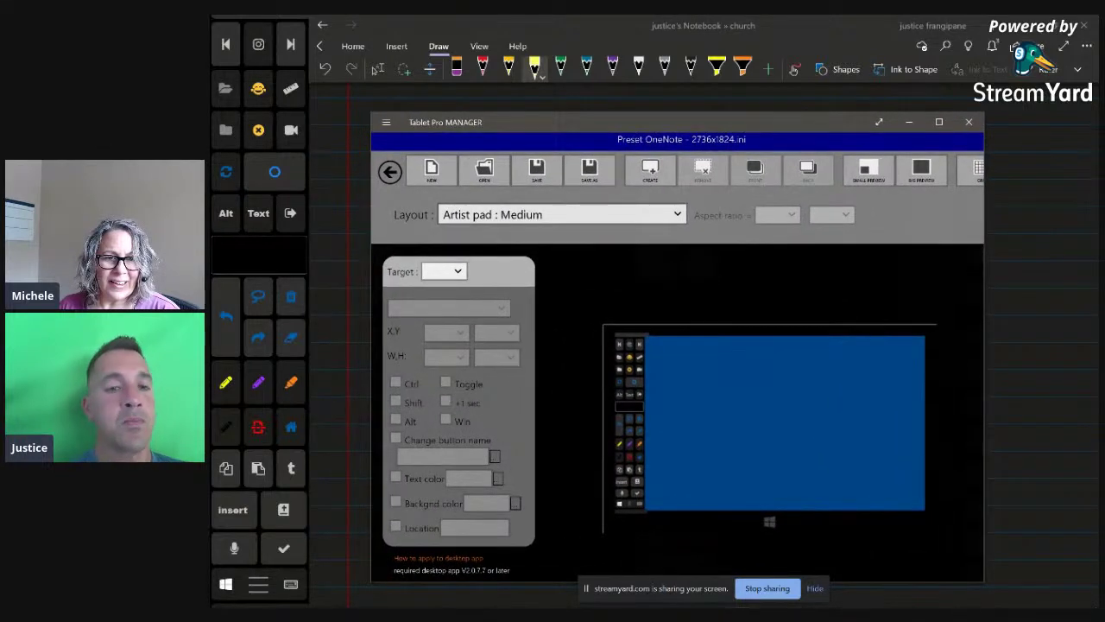
pyautogui.scroll(5, 739, 379)
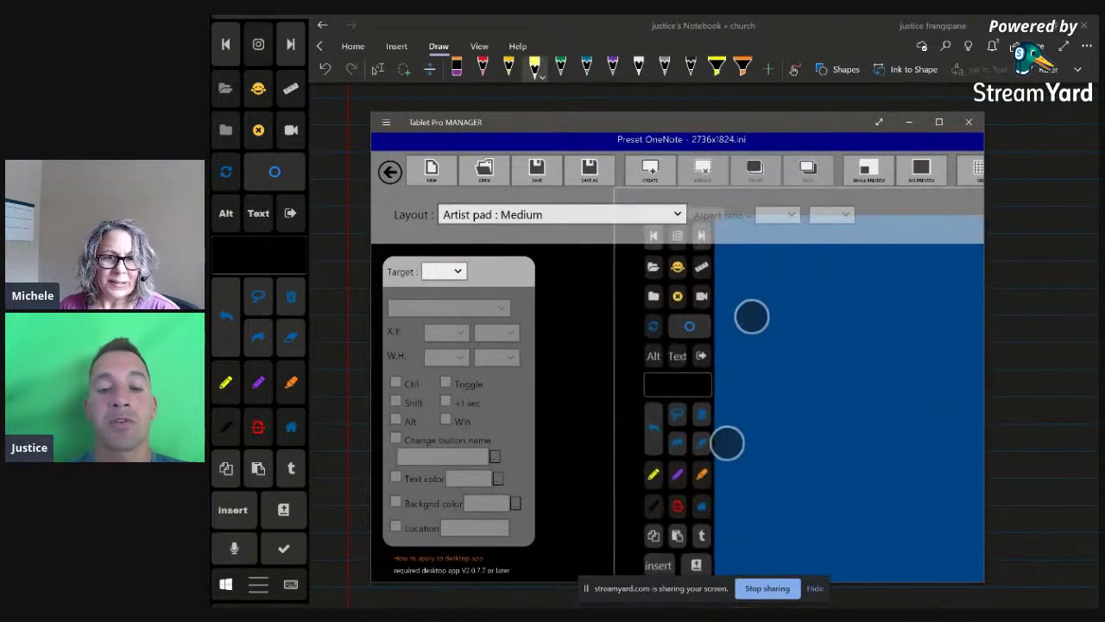
pyautogui.click(675, 414)
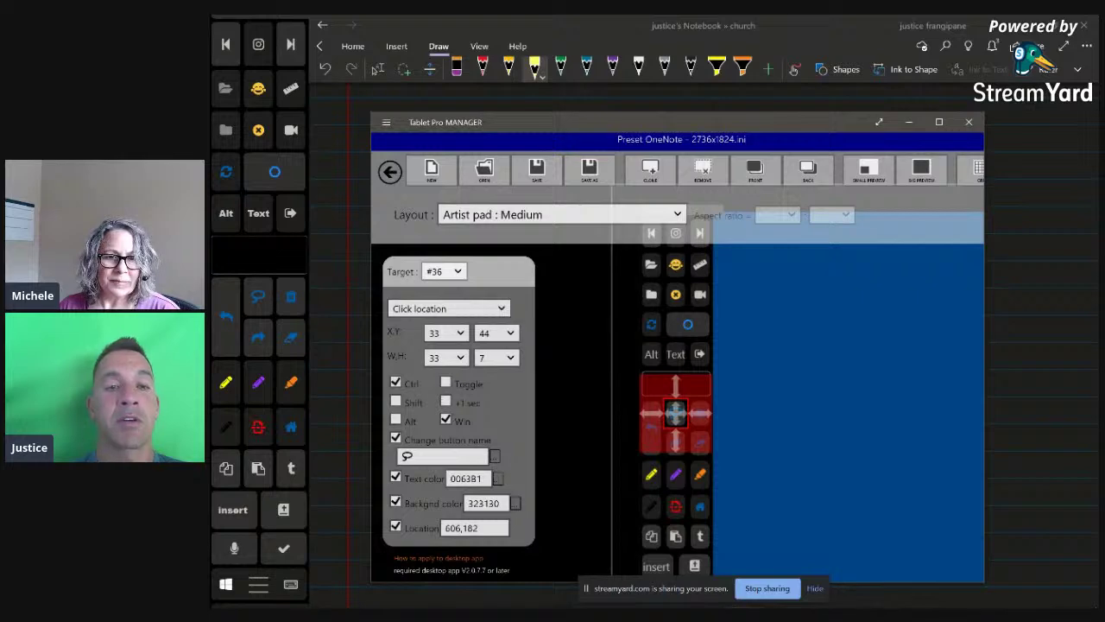
pyautogui.moveTo(767, 124); pyautogui.dragTo(767, 124)
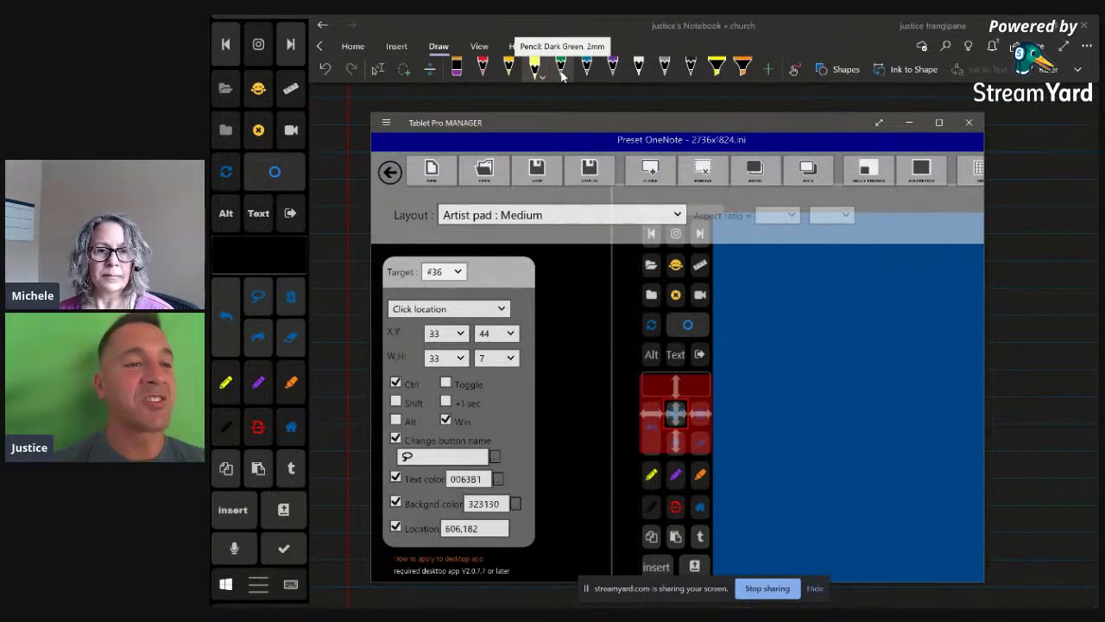
# Highlight the lasso button's Location coordinates in the editor and compare them with the pen tools in OneNote's Draw ribbon
pyautogui.press('alt')
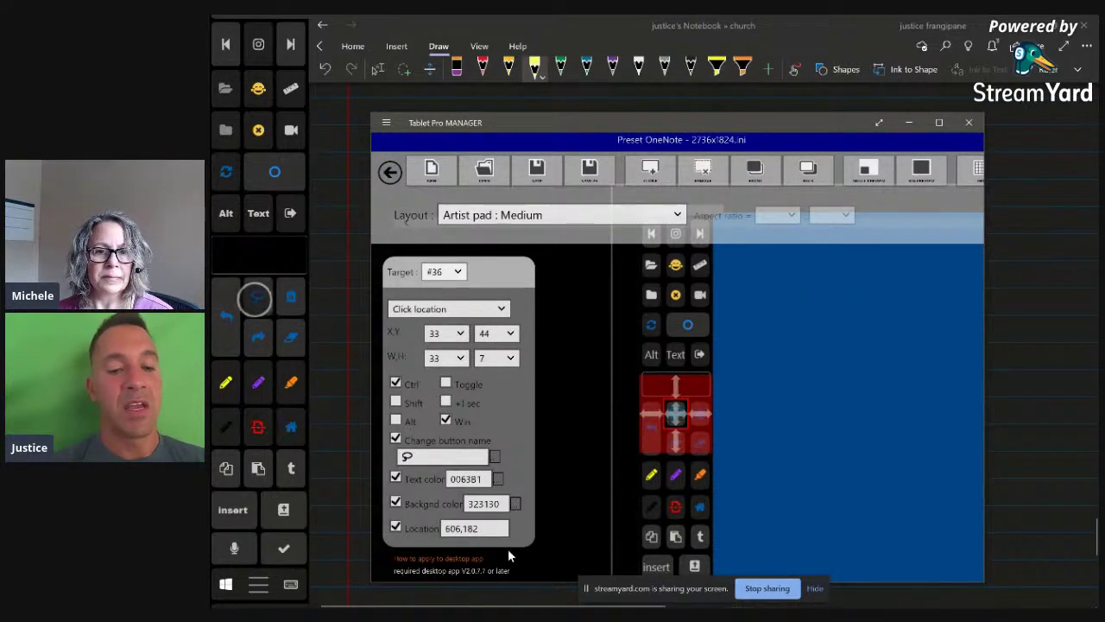
pyautogui.click(487, 529)
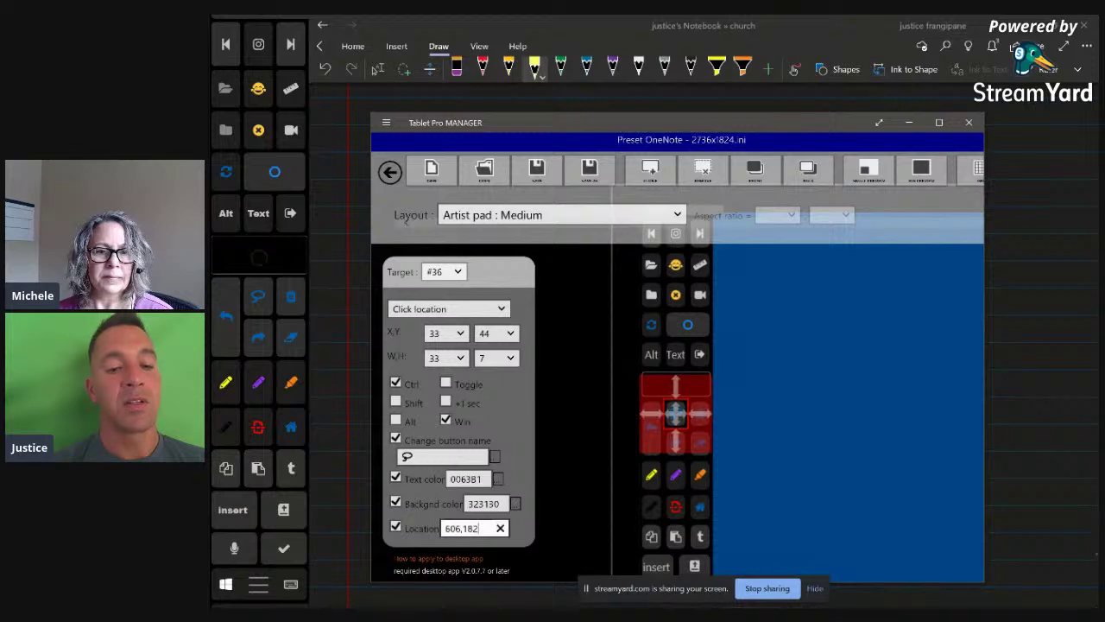
pyautogui.doubleClick(470, 528)
pyautogui.hotkey('ctrl', 'a')
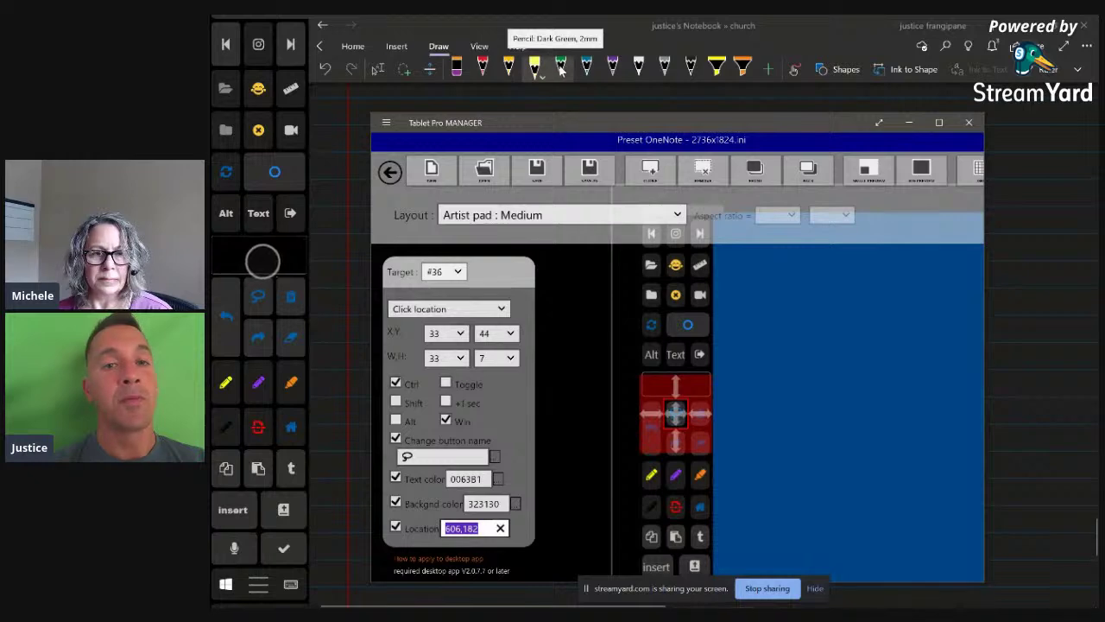
pyautogui.hotkey('alt', 'x')
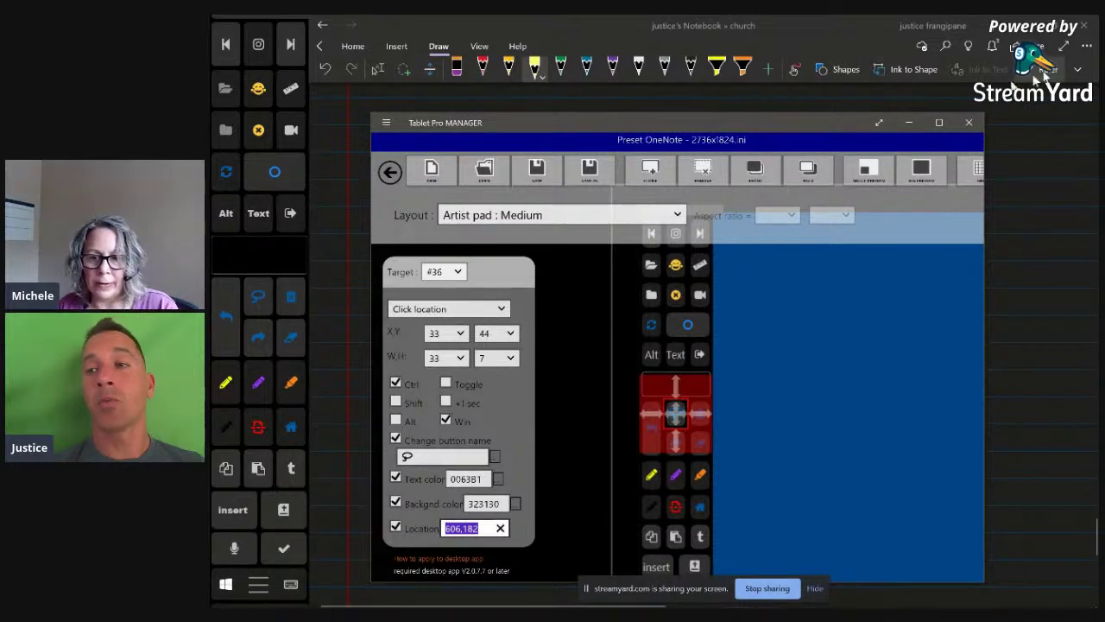
# Open OneNote's Options, review the settings down to Paste Options, and close the pane
pyautogui.click(1087, 49)
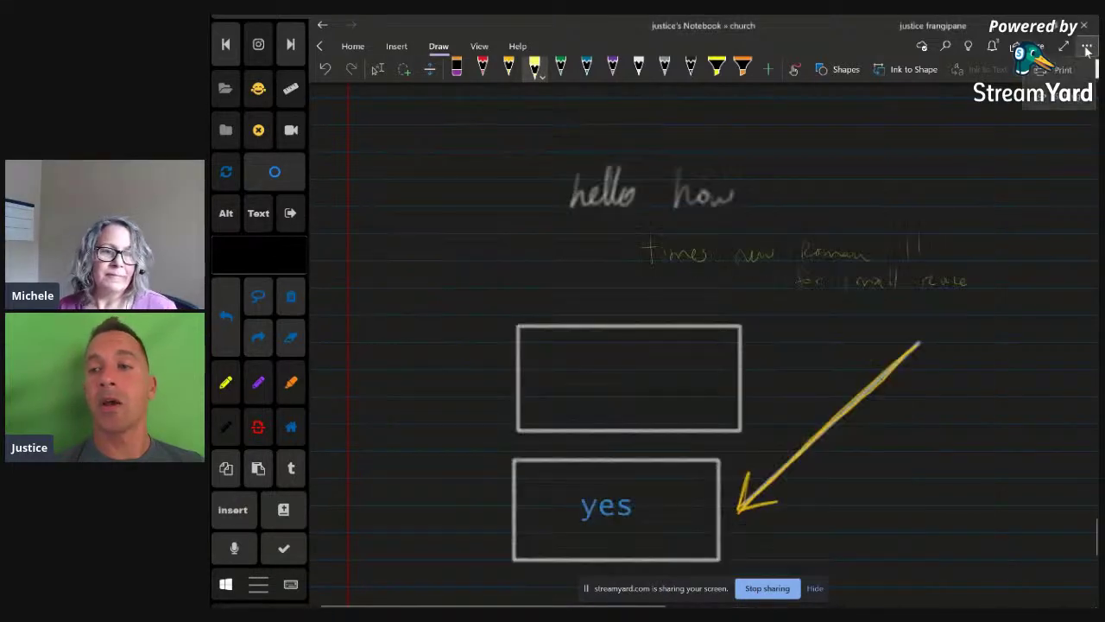
pyautogui.click(1058, 69)
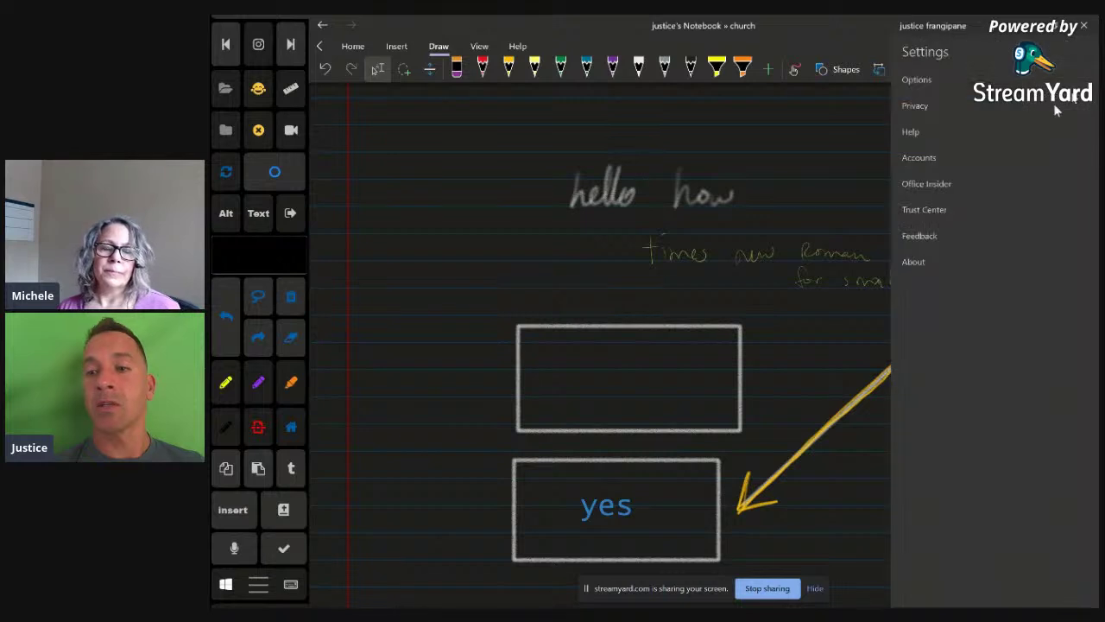
pyautogui.click(919, 80)
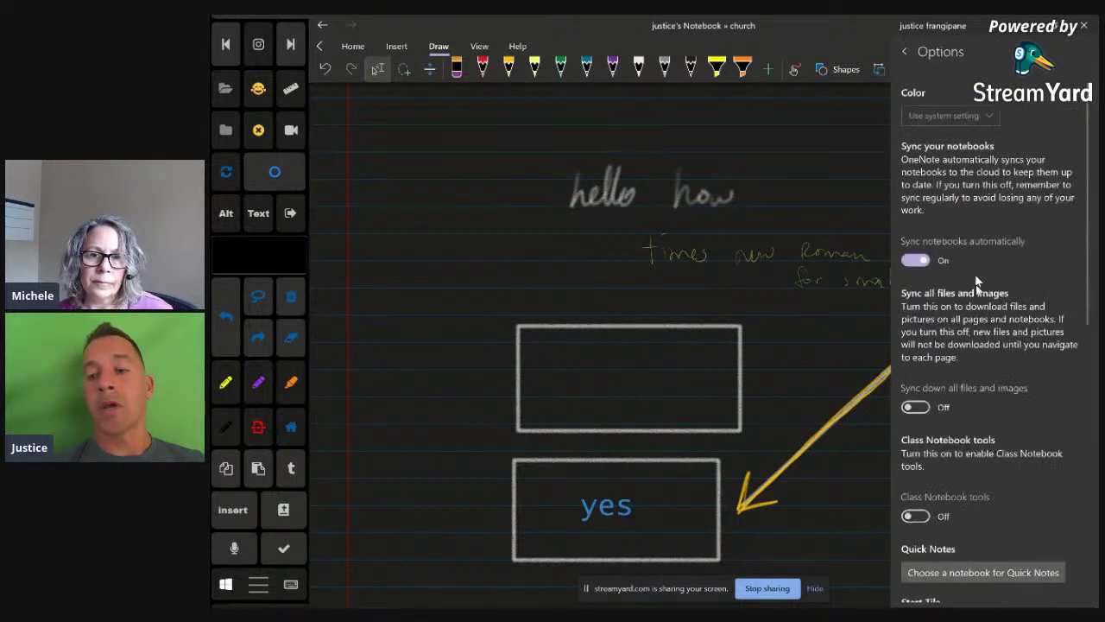
pyautogui.scroll(-10, 977, 290)
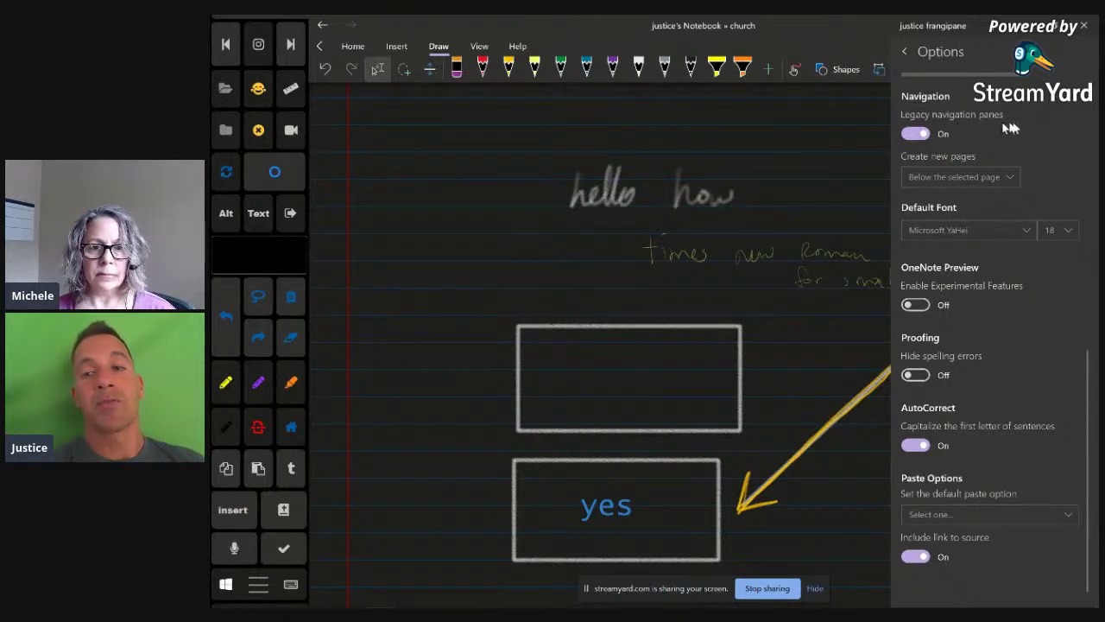
pyautogui.click(734, 145)
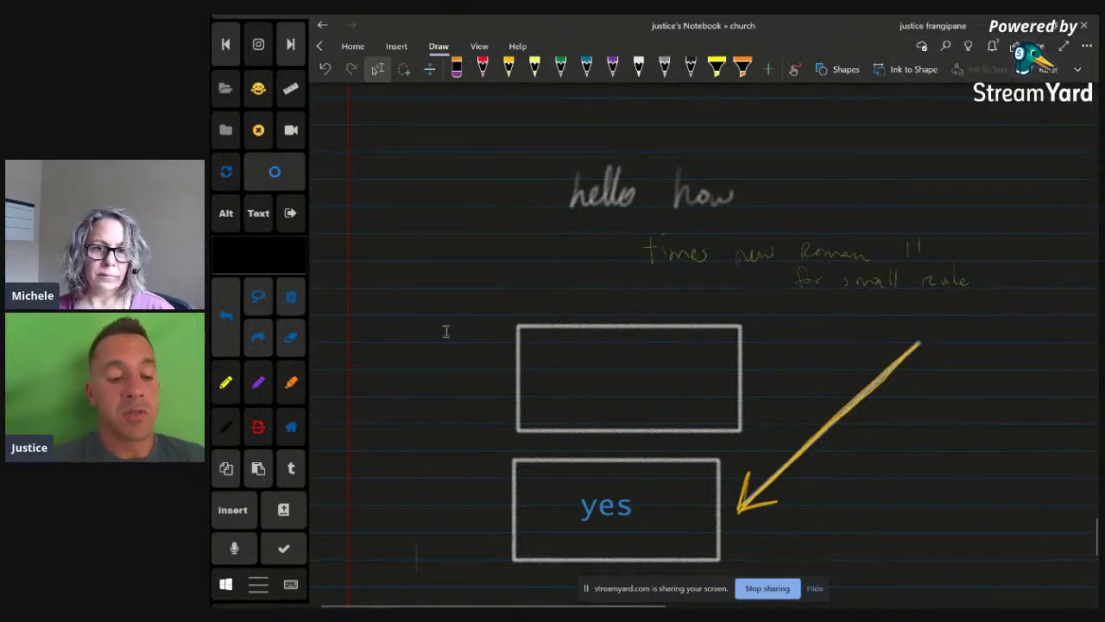
# Switch back to Tablet Pro Manager, reposition its window, and examine the separate parts of the lasso button's Location coordinates
pyautogui.hotkey('alt', 'Tab')
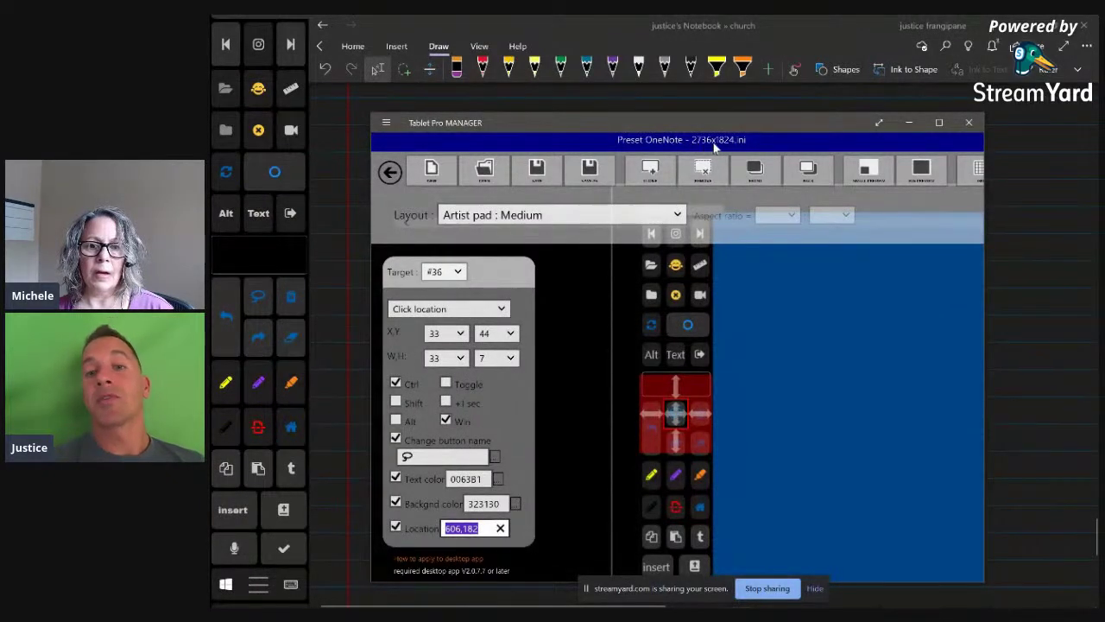
pyautogui.moveTo(677, 120); pyautogui.dragTo(655, 63)
pyautogui.click(433, 471)
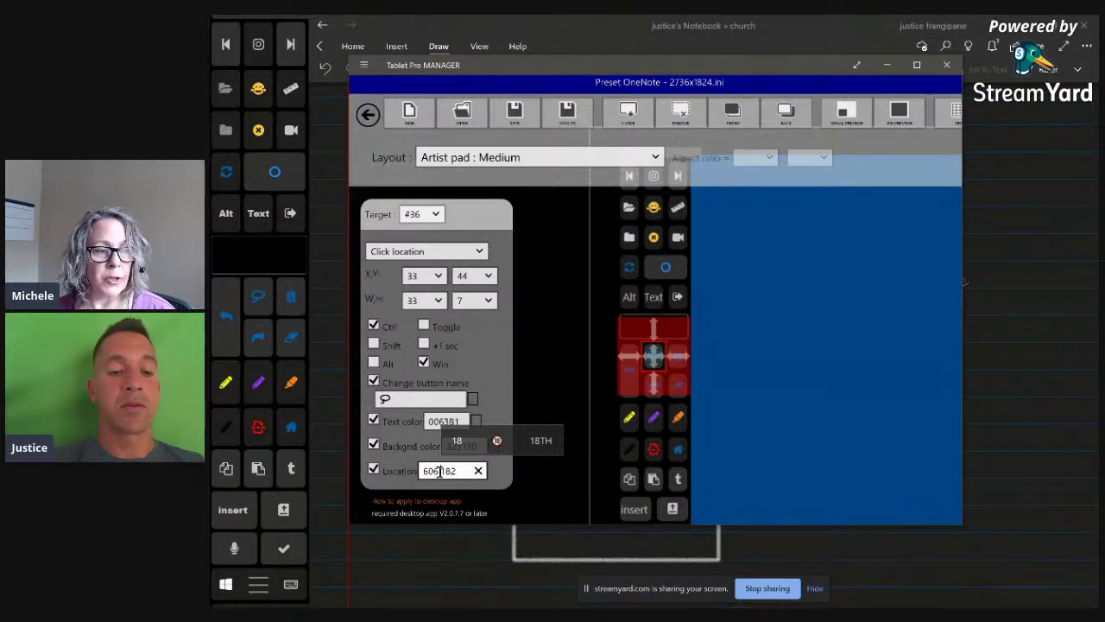
pyautogui.doubleClick(438, 471)
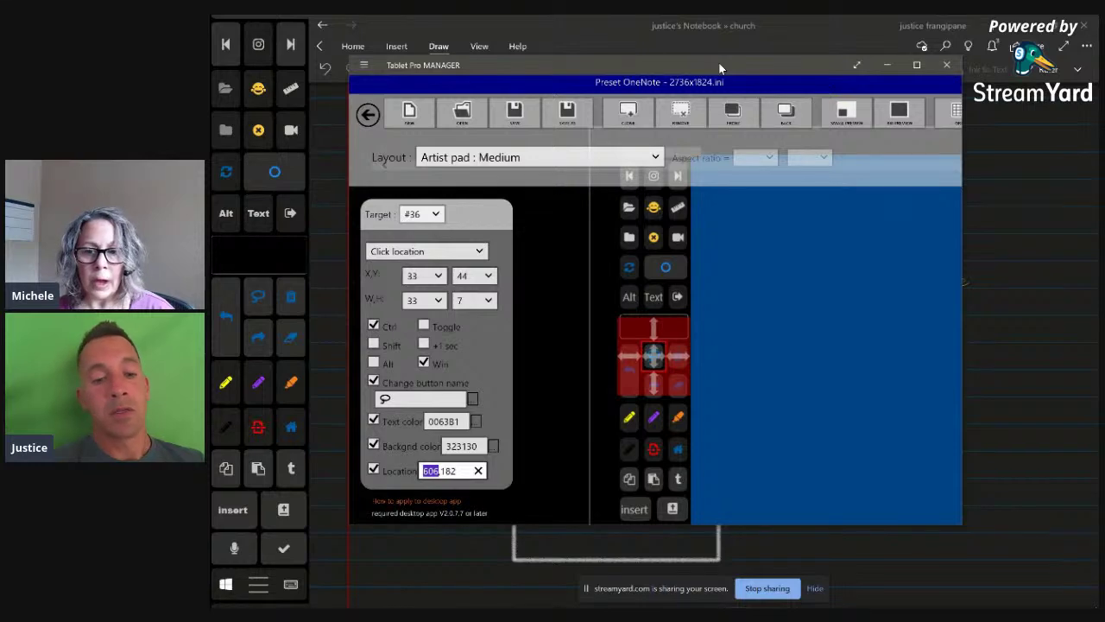
pyautogui.click(436, 475)
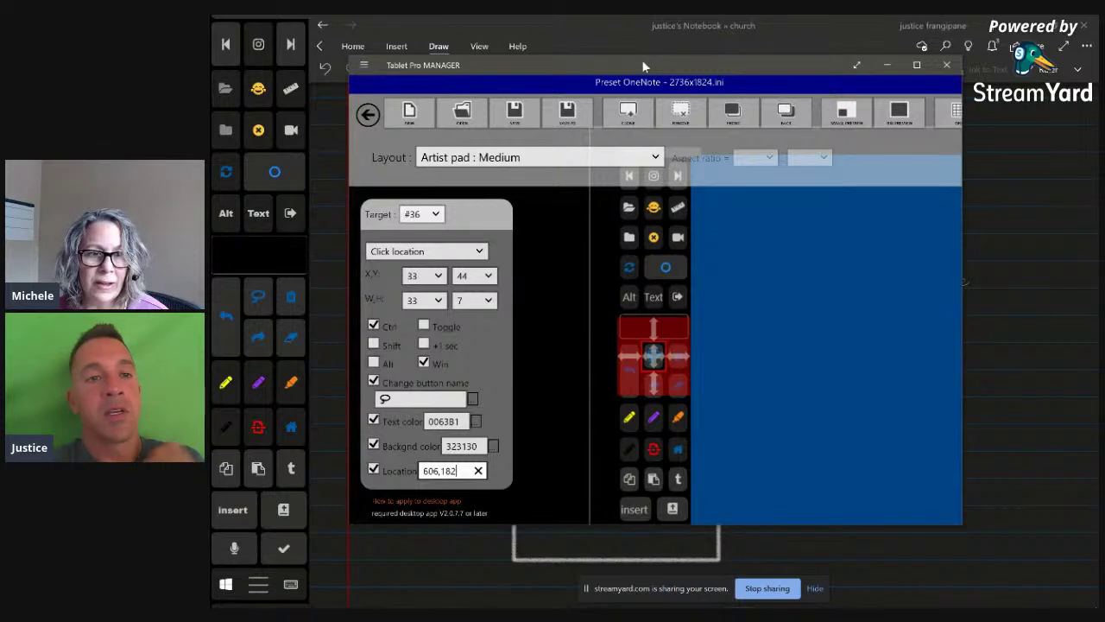
pyautogui.moveTo(642, 61); pyautogui.dragTo(653, 93)
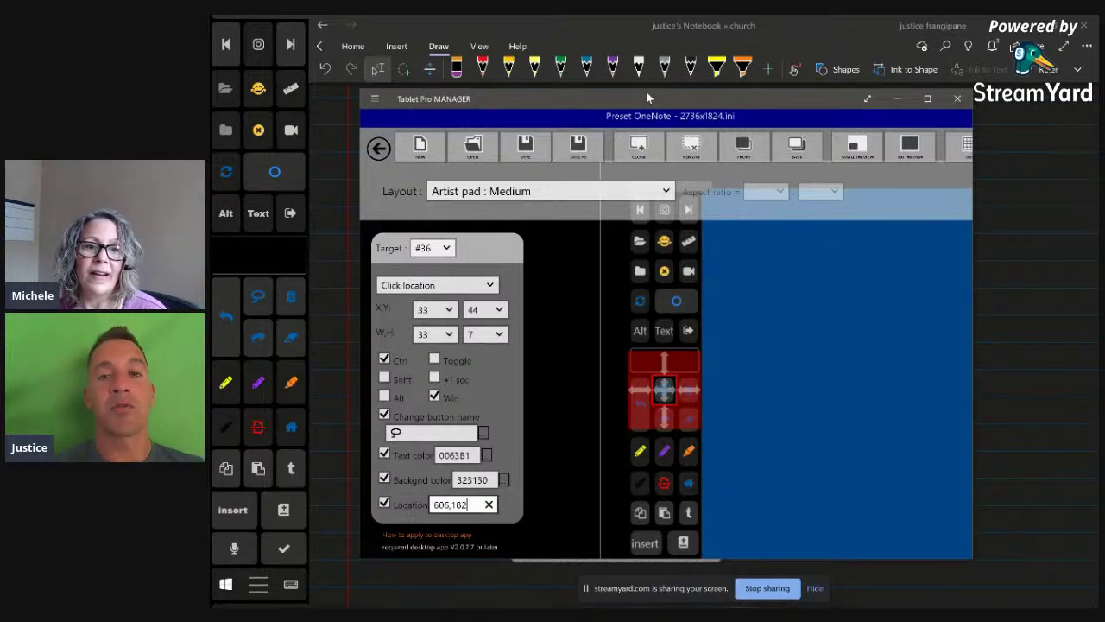
pyautogui.moveTo(646, 96); pyautogui.dragTo(668, 101)
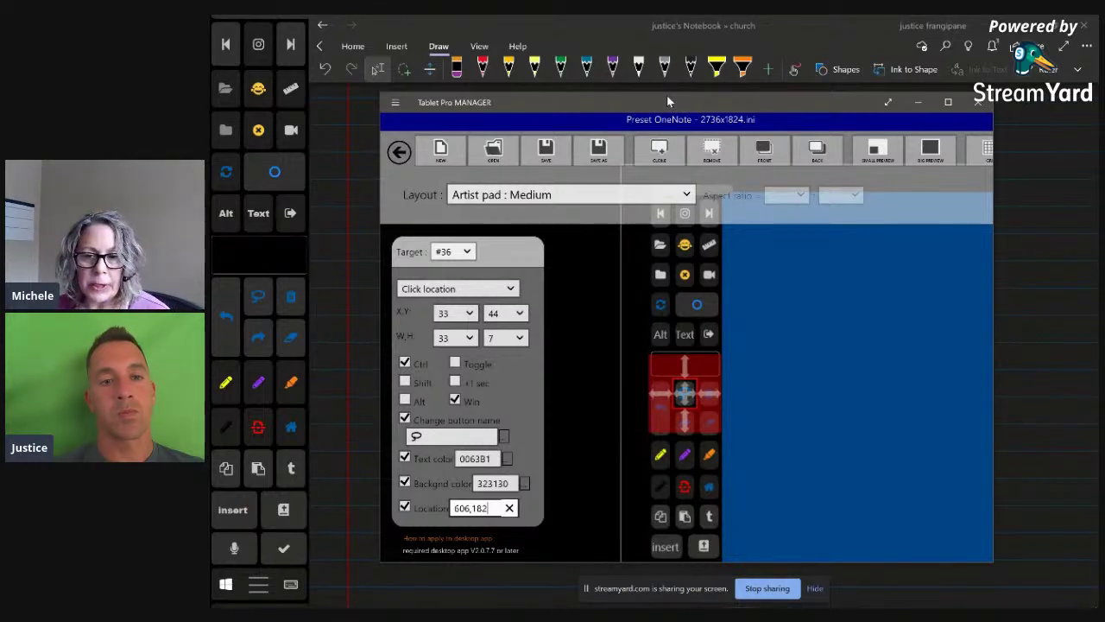
# Return to the OneNote page, reload Tablet Pro from the system's hidden notification icons, and set the focus back on the page
pyautogui.click(361, 216)
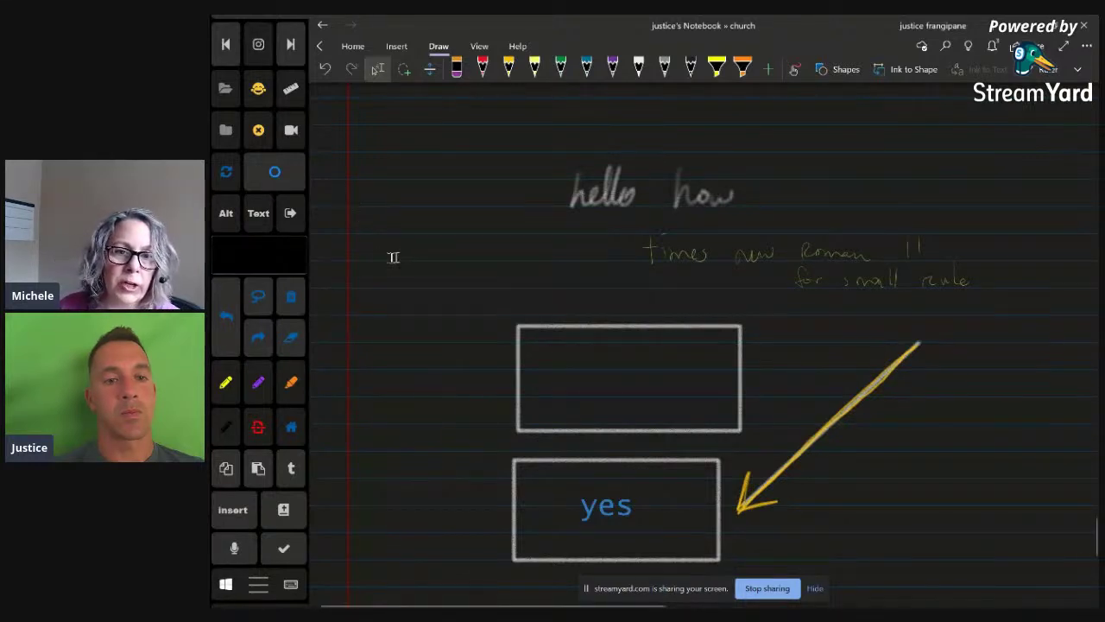
pyautogui.click(367, 244)
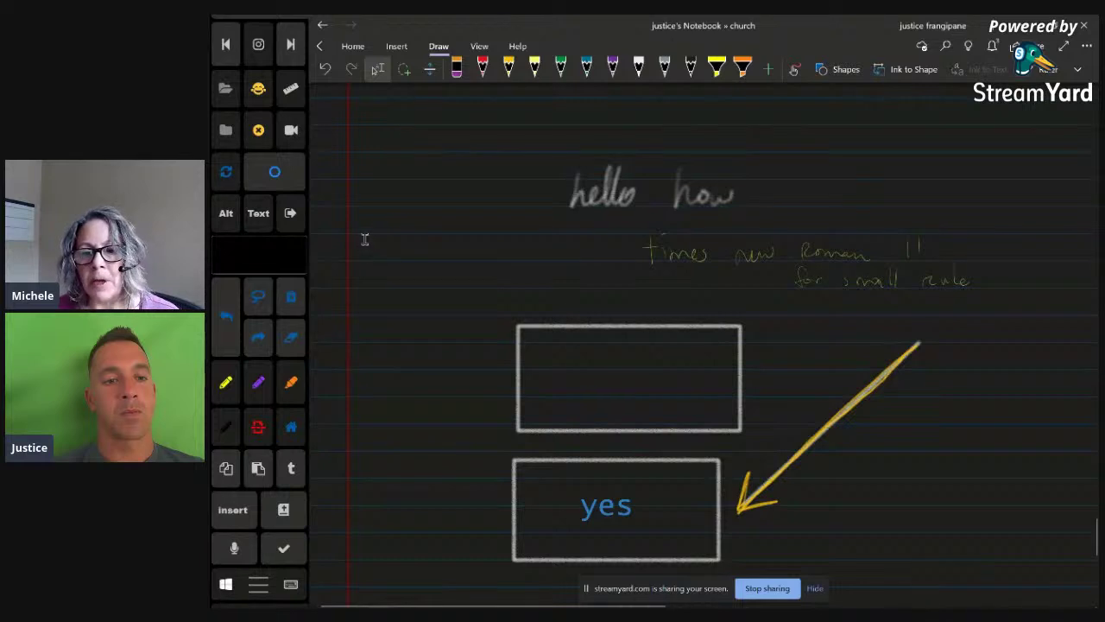
pyautogui.click(366, 247)
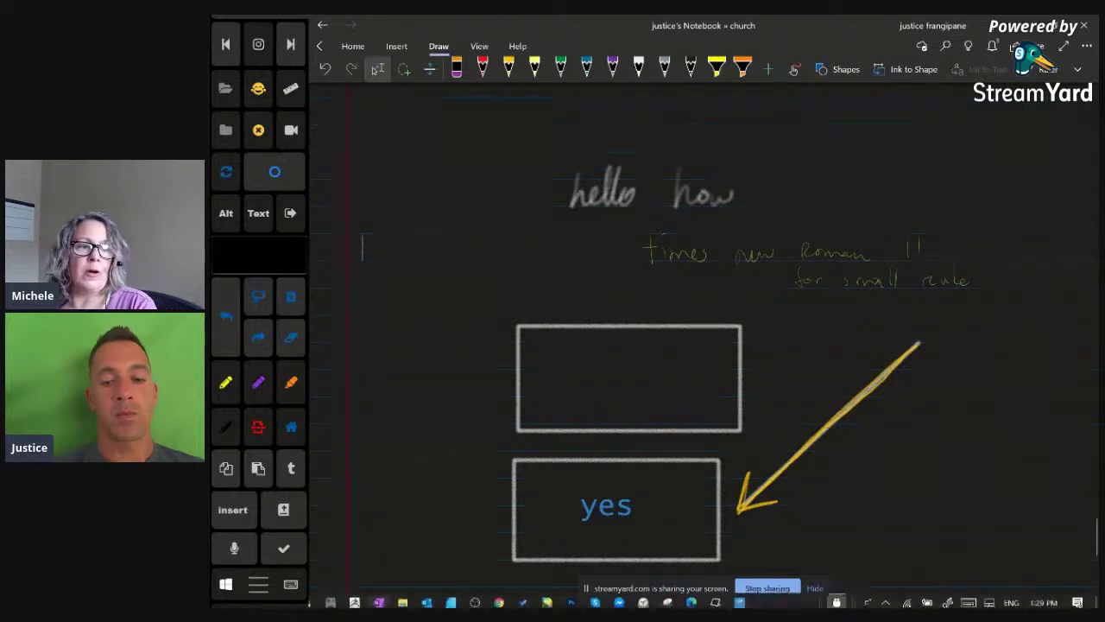
pyautogui.click(885, 601)
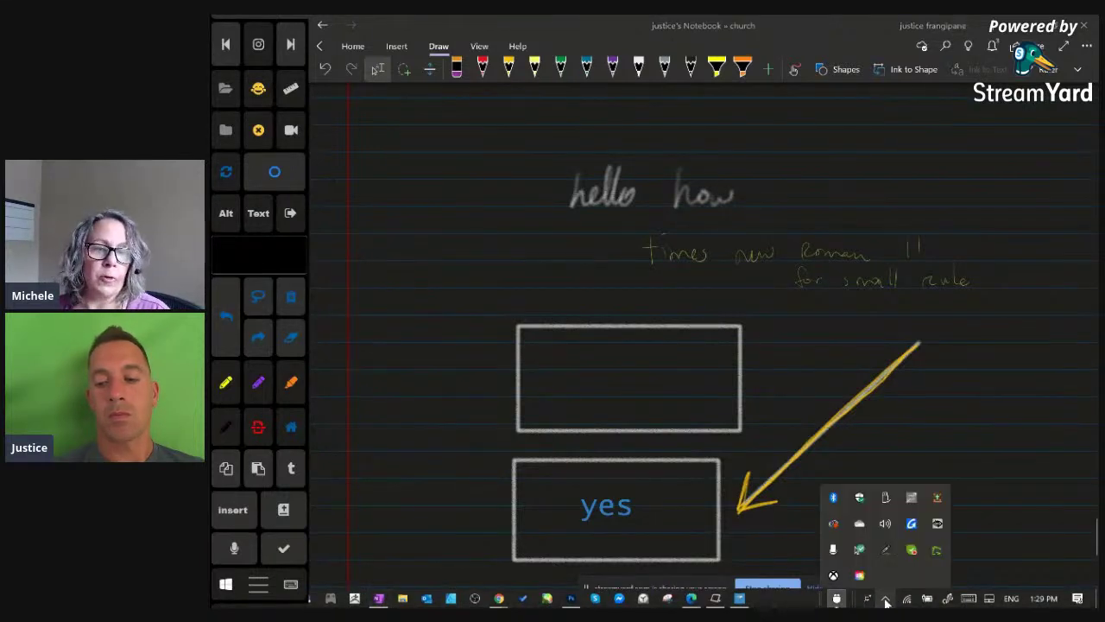
pyautogui.rightClick(889, 552)
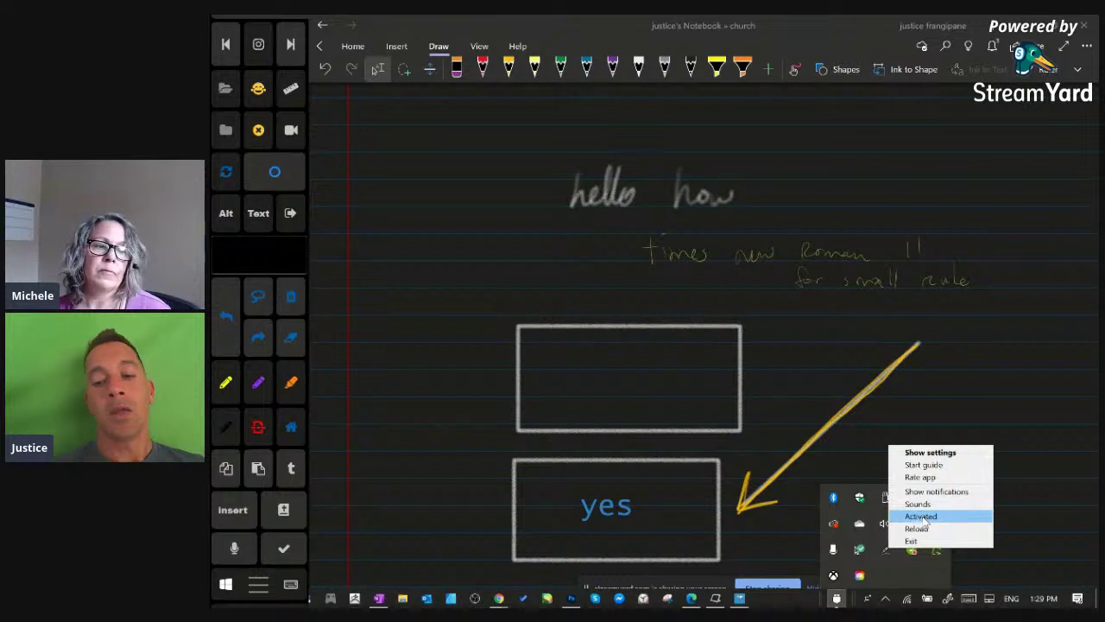
pyautogui.click(899, 512)
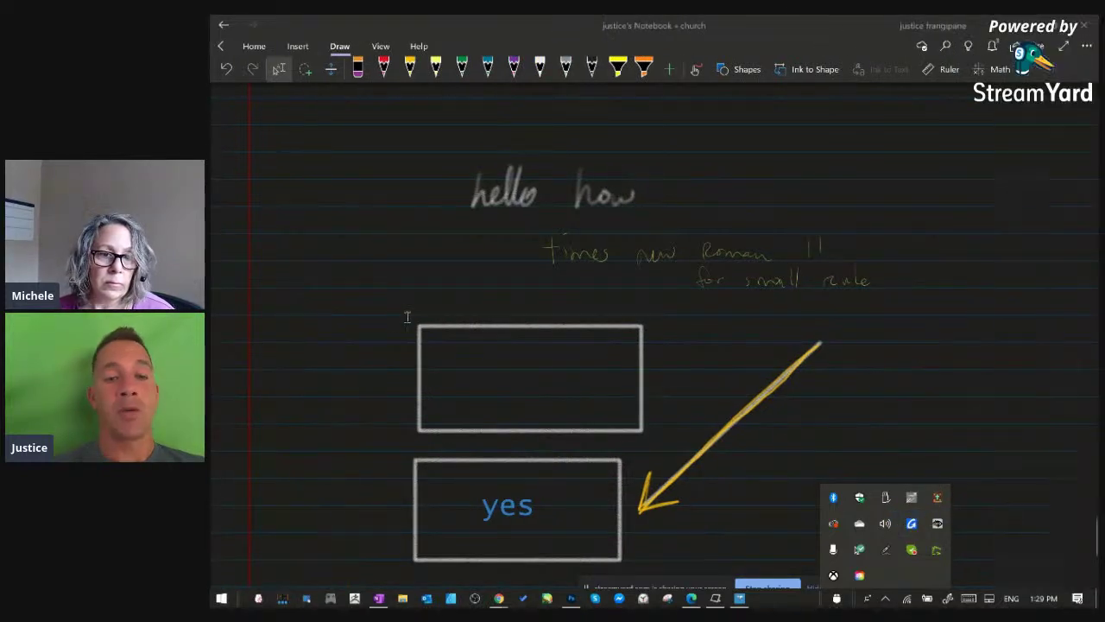
pyautogui.click(430, 258)
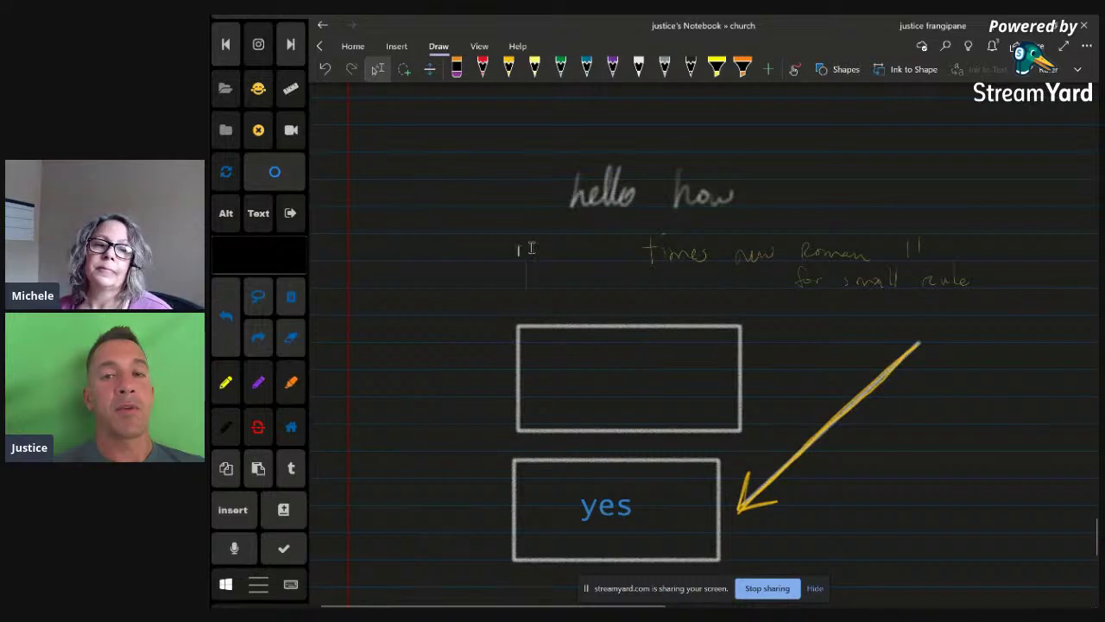
# Switch to Photoshop to view the artist pad layout tied to it, and return to OneNote
pyautogui.hotkey('alt', 'Tab')
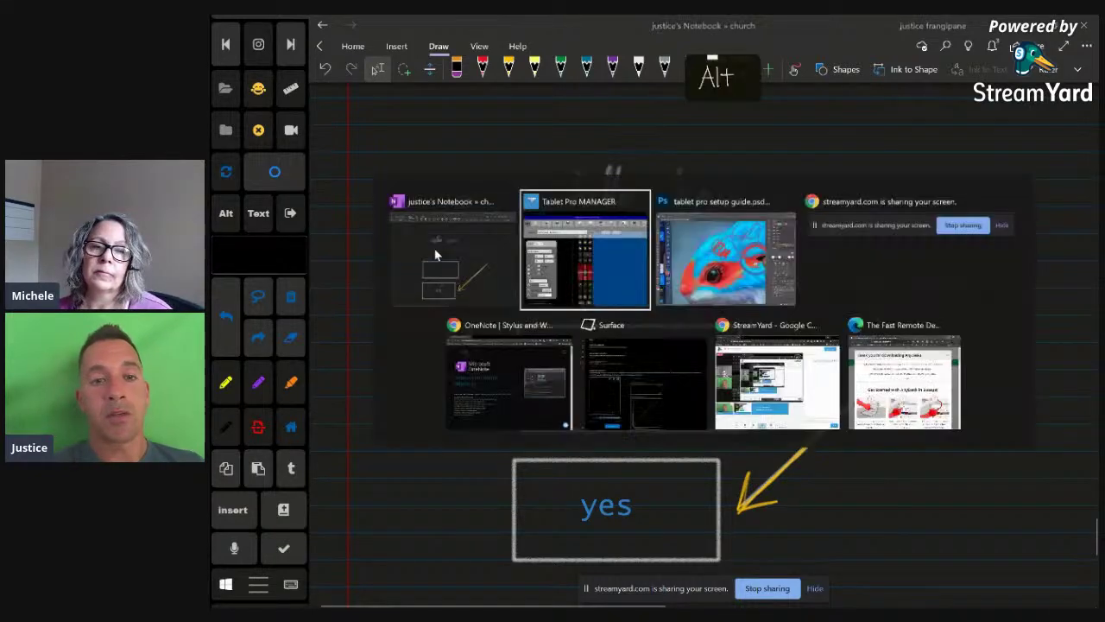
pyautogui.hotkey('alt', 'Tab')
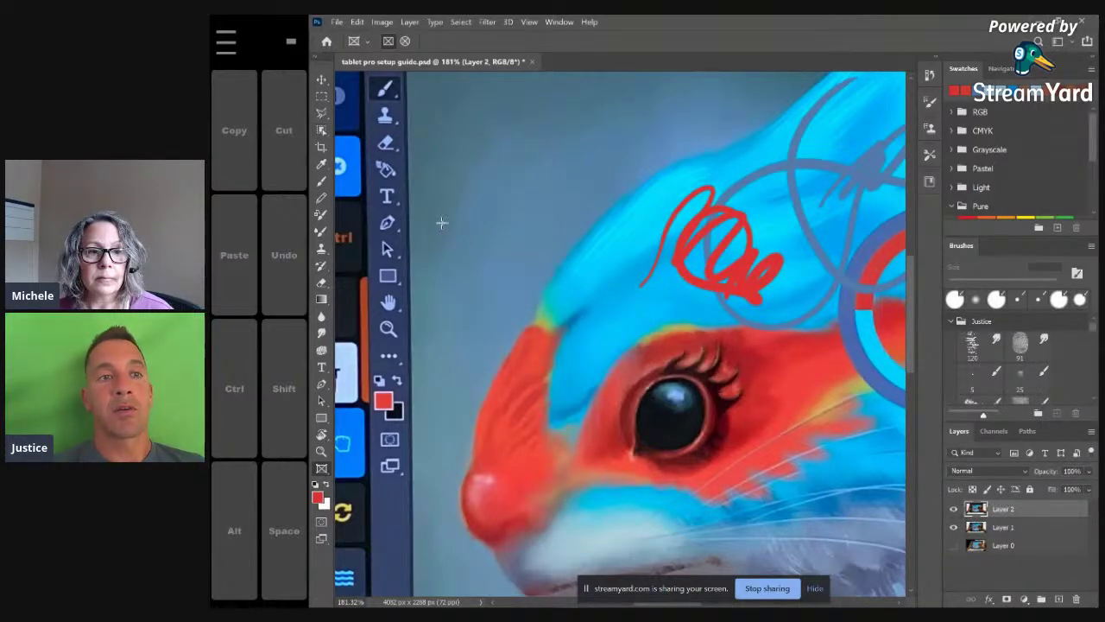
pyautogui.hotkey('alt', 'Tab')
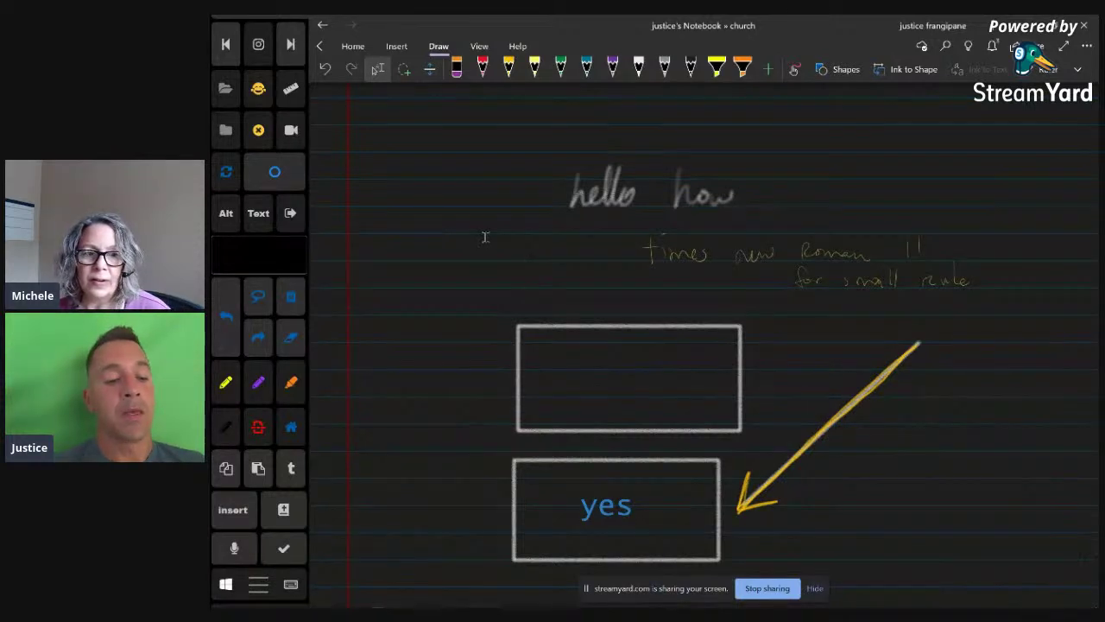
# Switch the artist pad to Full screen mode and try touch scrolling over the OneNote page
pyautogui.click(256, 588)
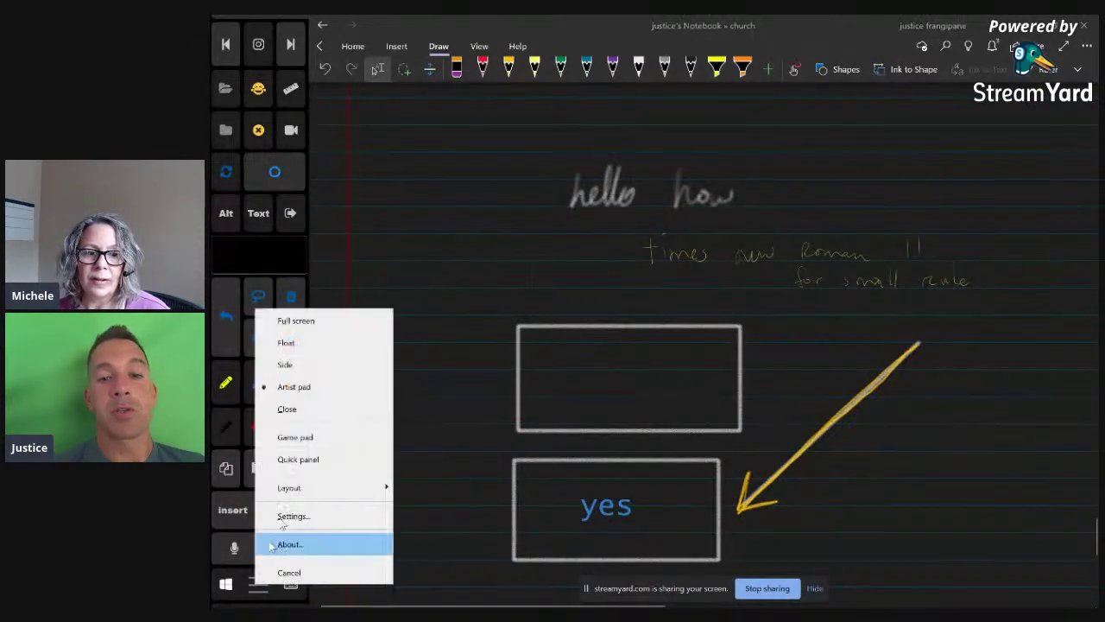
pyautogui.click(335, 326)
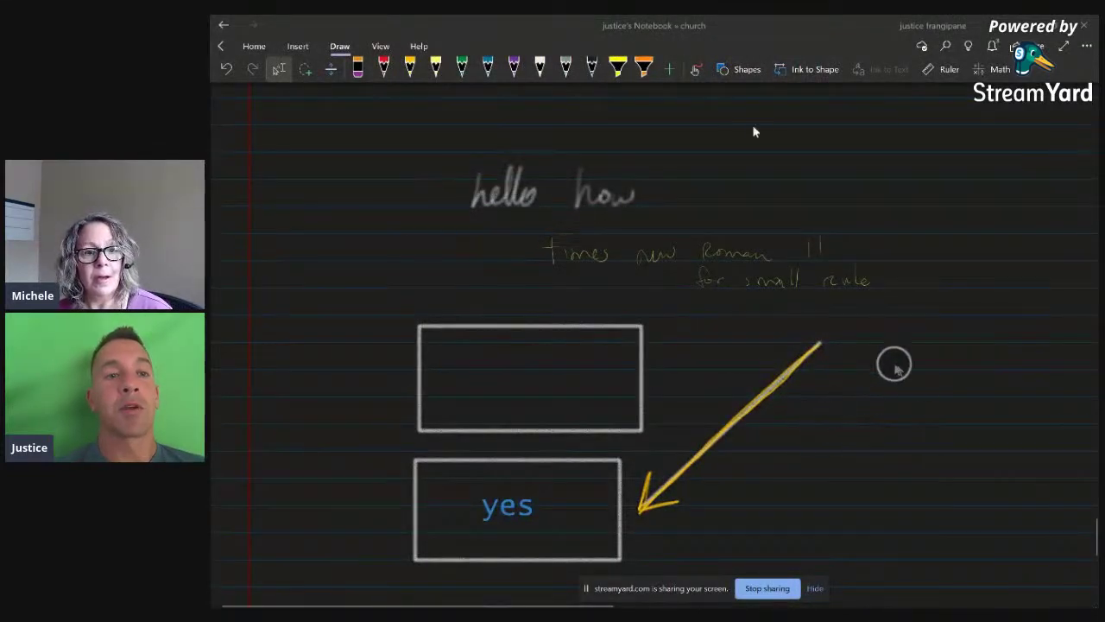
pyautogui.hscroll(1, 872, 445)
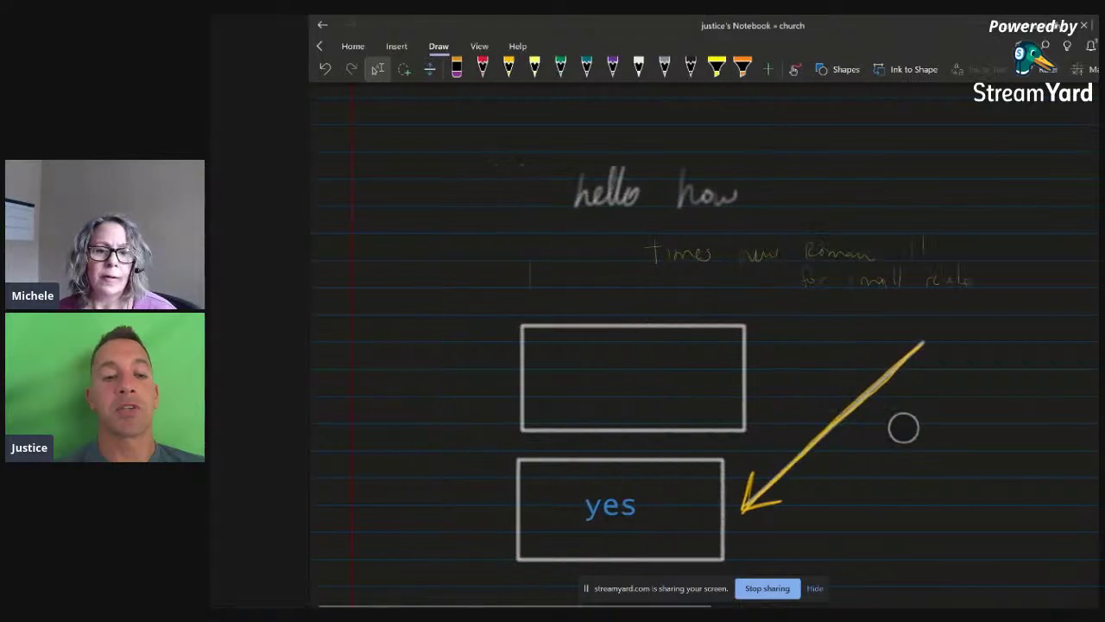